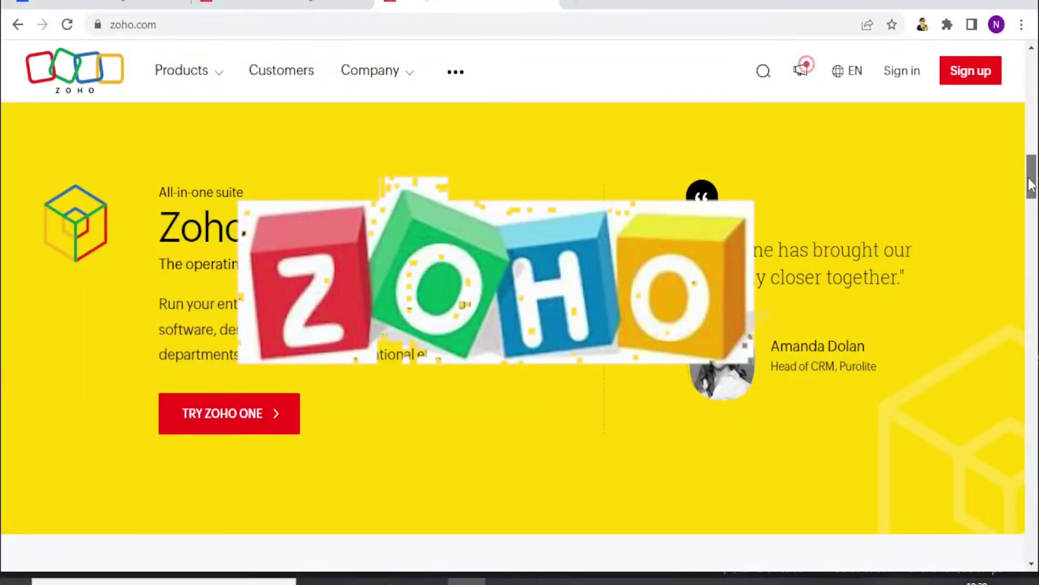
Open the Zoho Books product page from the Featured apps on the Zoho website
scroll(1033, 184, up, 1)
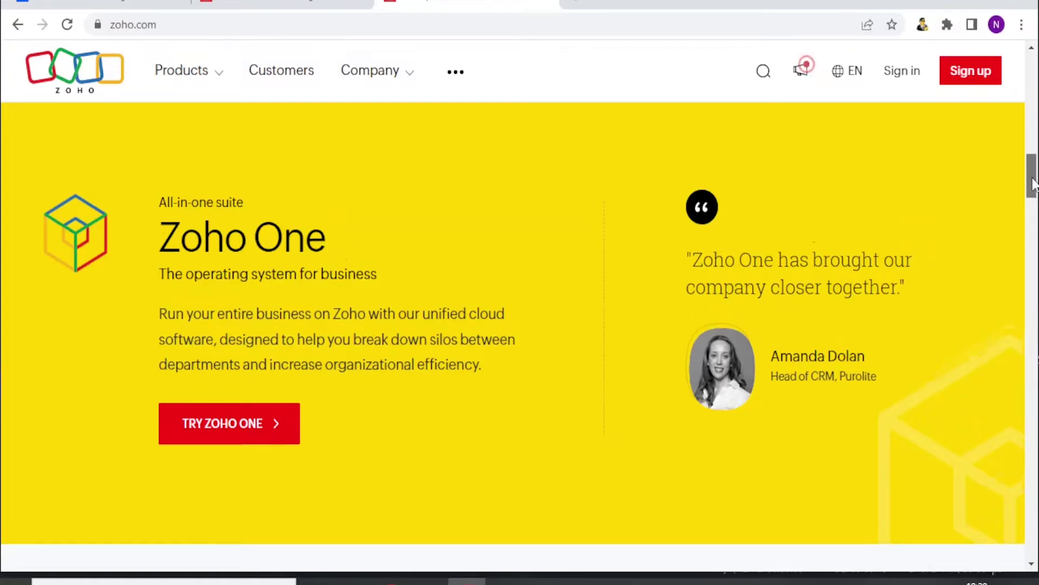
scroll(1032, 184, up, 10)
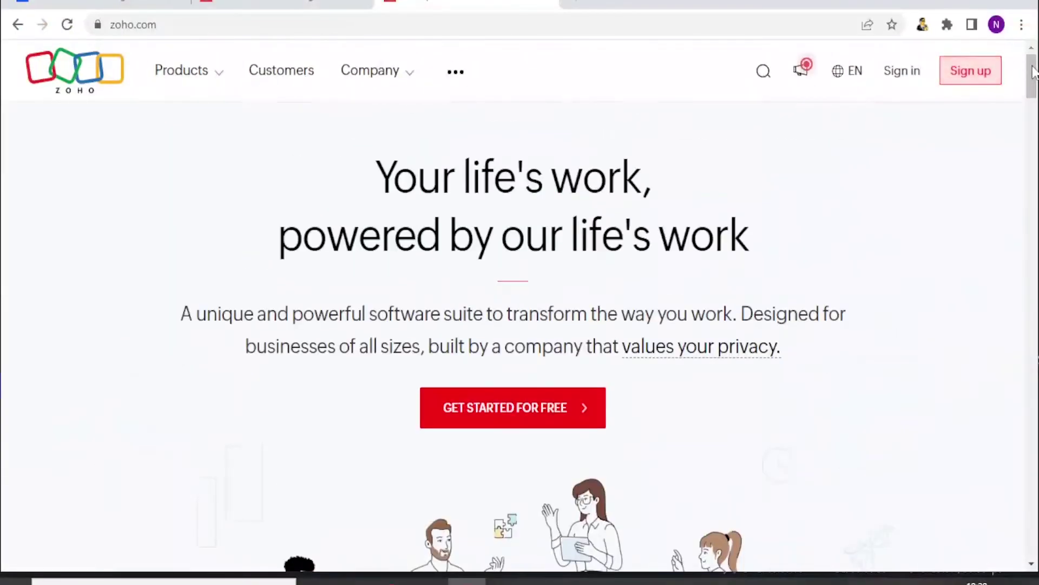
drag(1034, 73, 1034, 133)
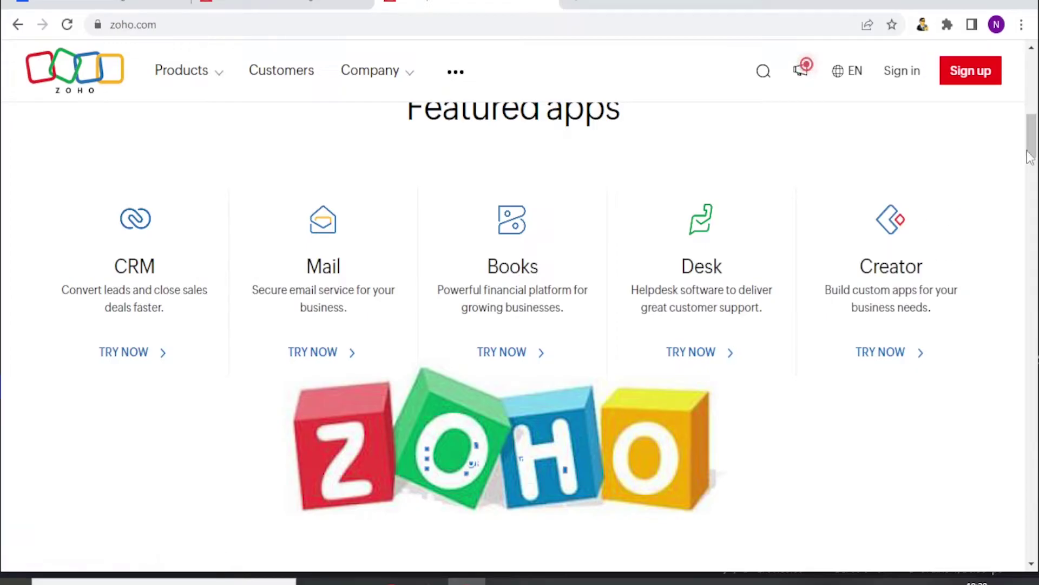
scroll(1029, 157, down, 2)
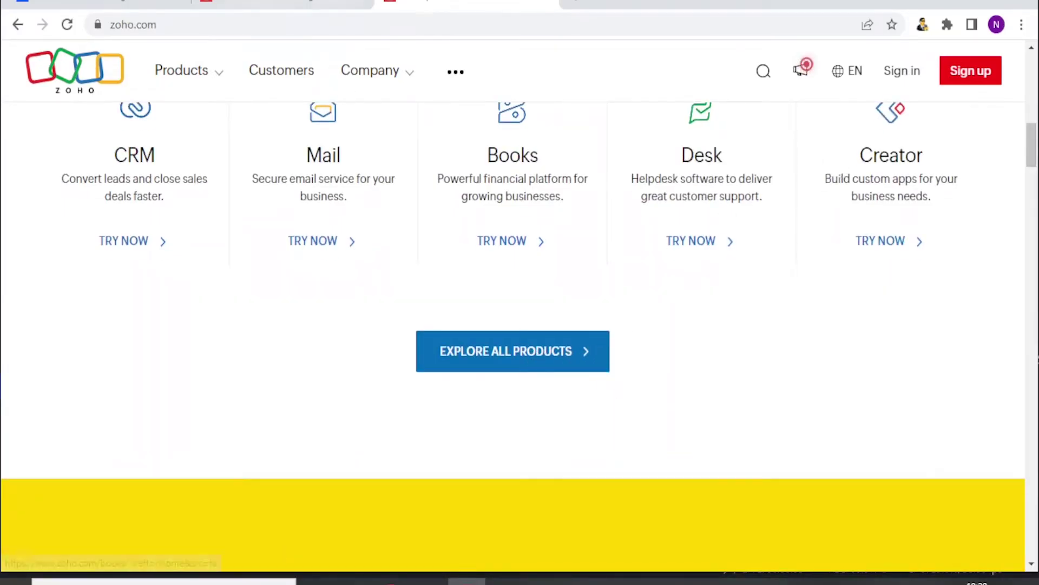
click(501, 241)
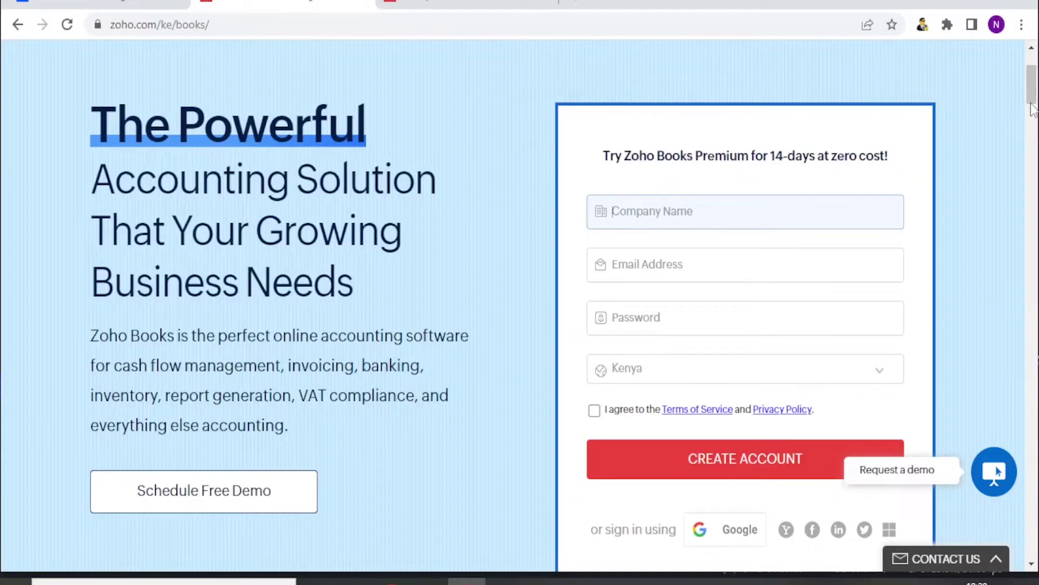
Scroll through the zoho.com/ke/books sign-up page and select its address
scroll(1031, 82, up, 3)
drag(1031, 76, 1032, 86)
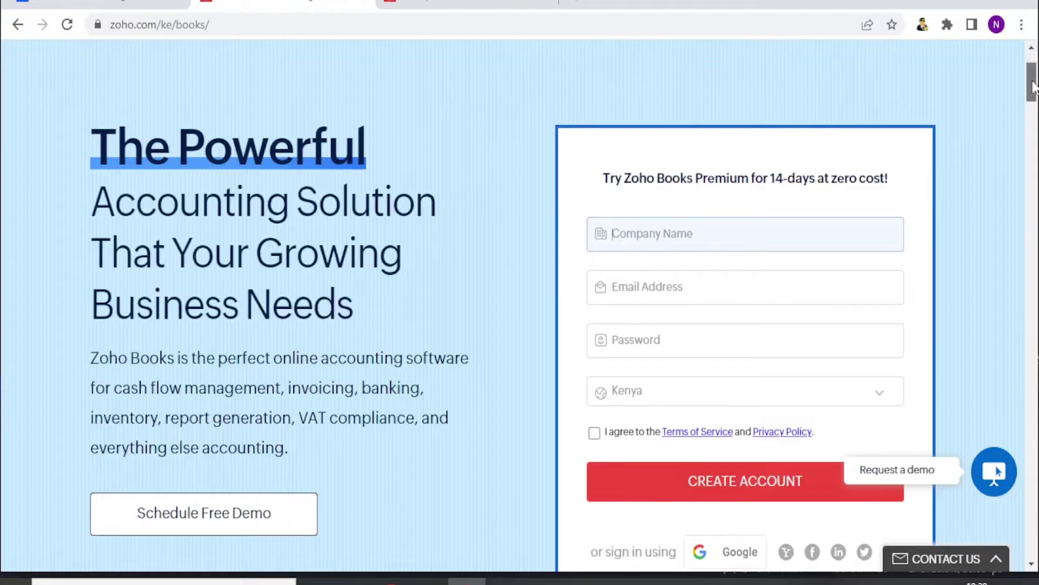
drag(1033, 87, 1033, 90)
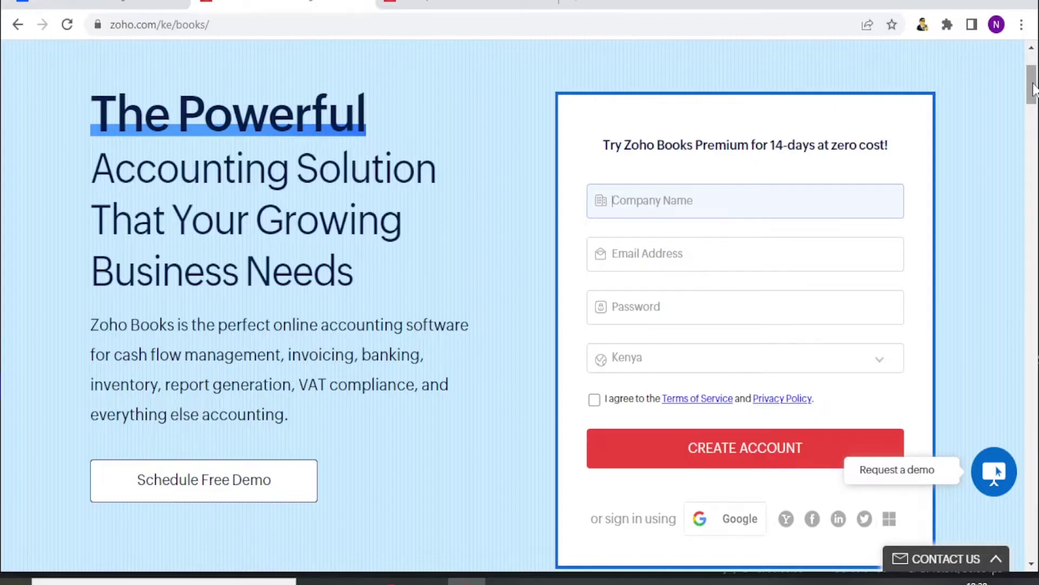
drag(1034, 89, 1034, 158)
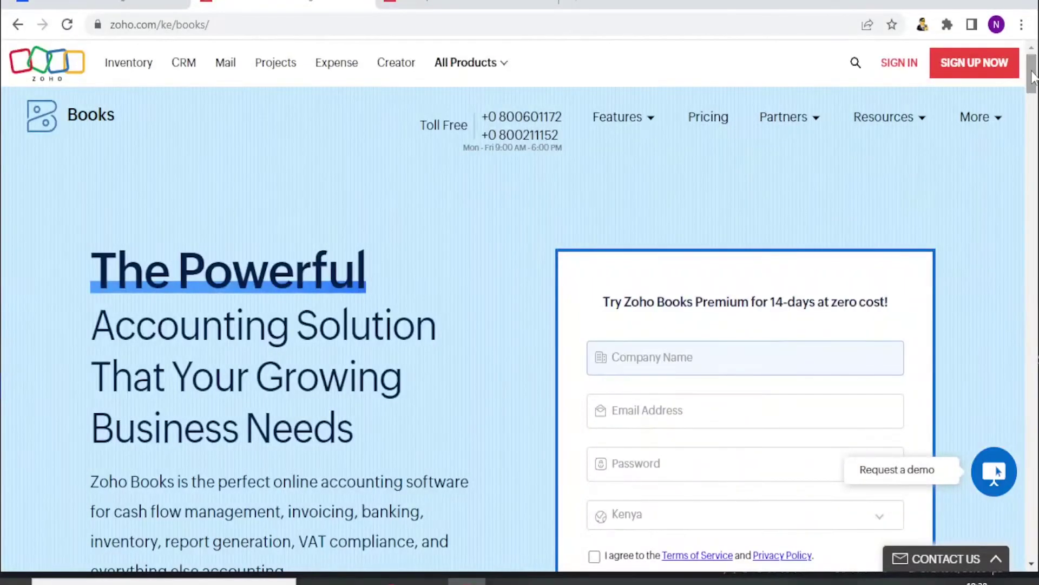
click(330, 24)
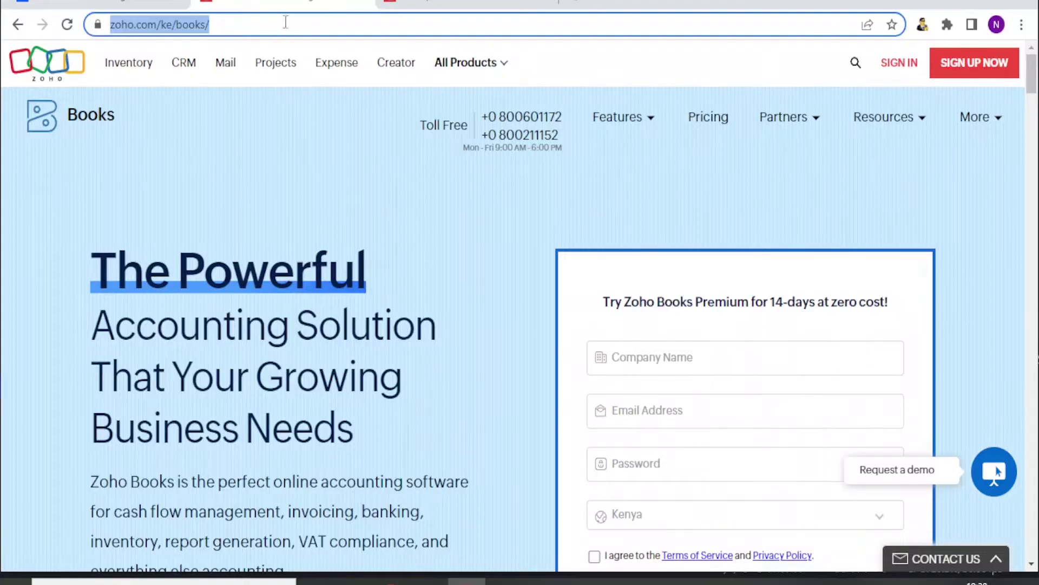
drag(1034, 76, 1034, 86)
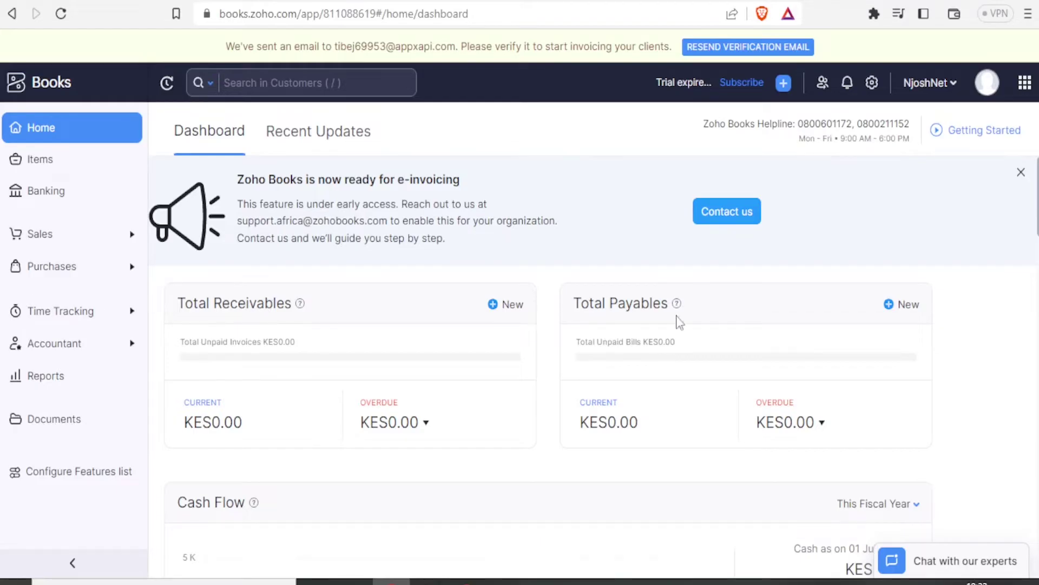
Scroll the Home dashboard's KES0.00 panels down to the footer and back up
scroll(593, 366, down, 5)
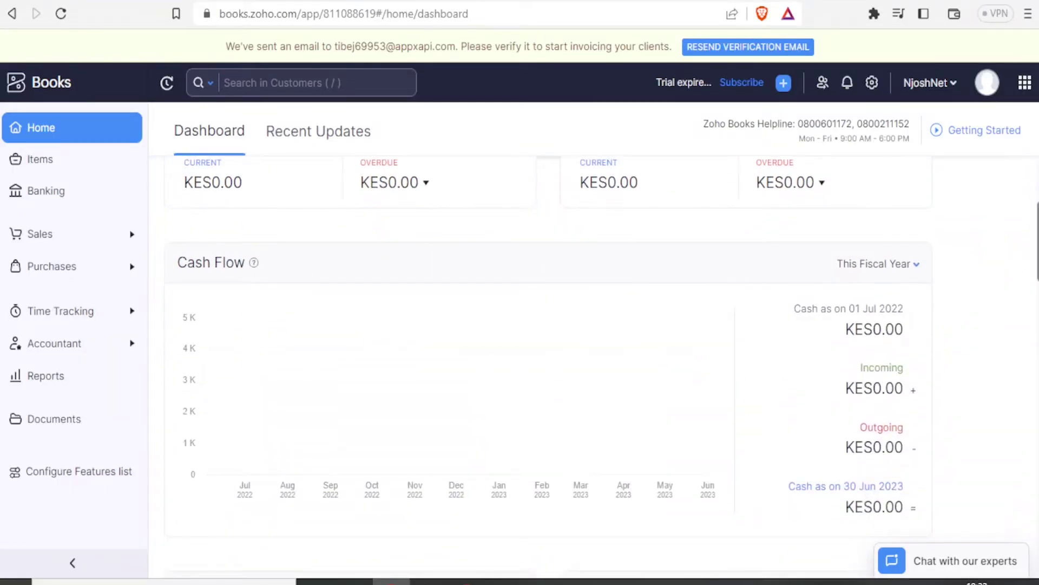
scroll(520, 366, down, 3)
scroll(549, 368, down, 4)
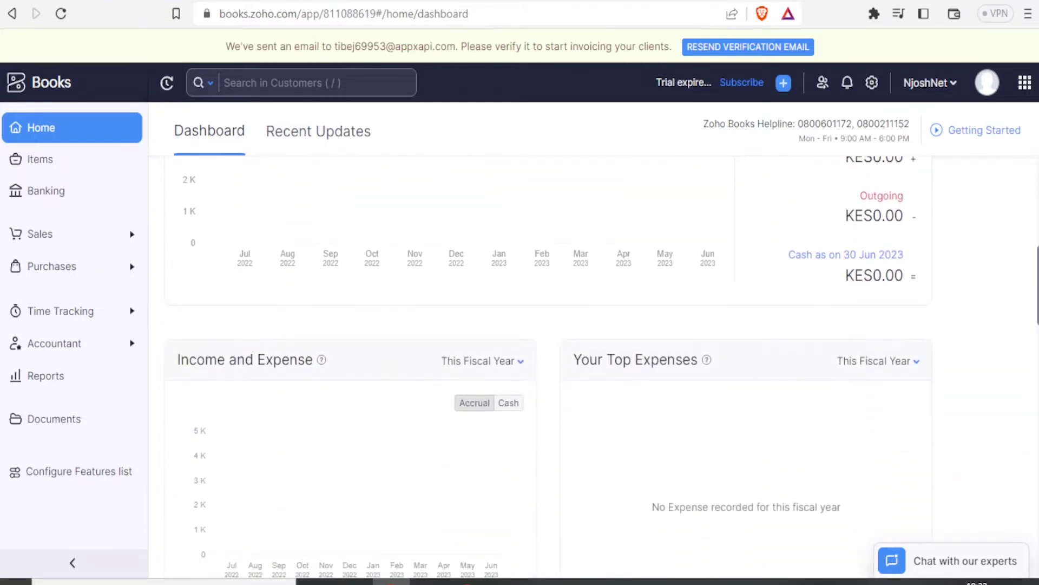
scroll(549, 368, down, 5)
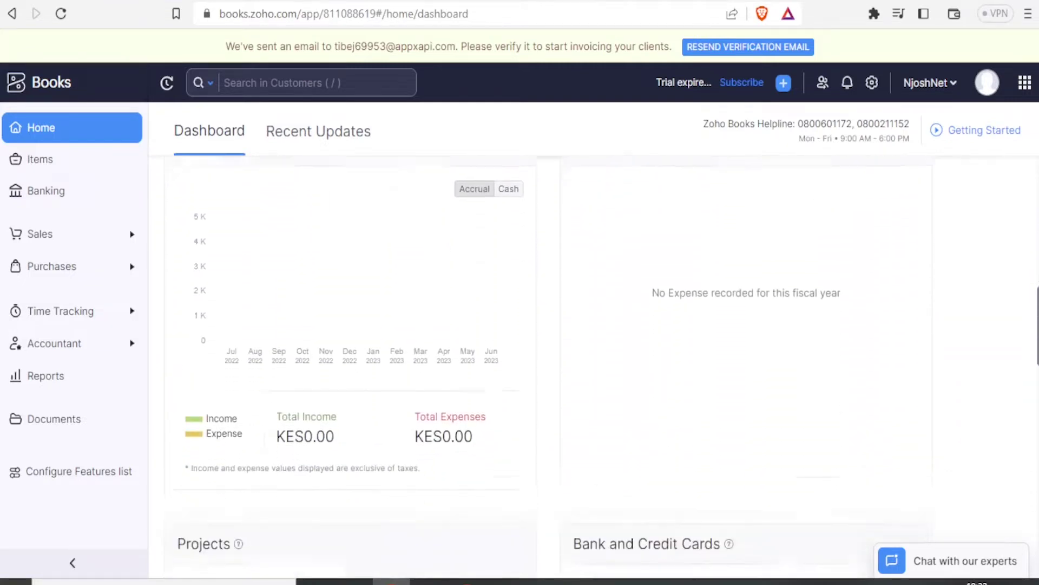
scroll(547, 350, down, 1)
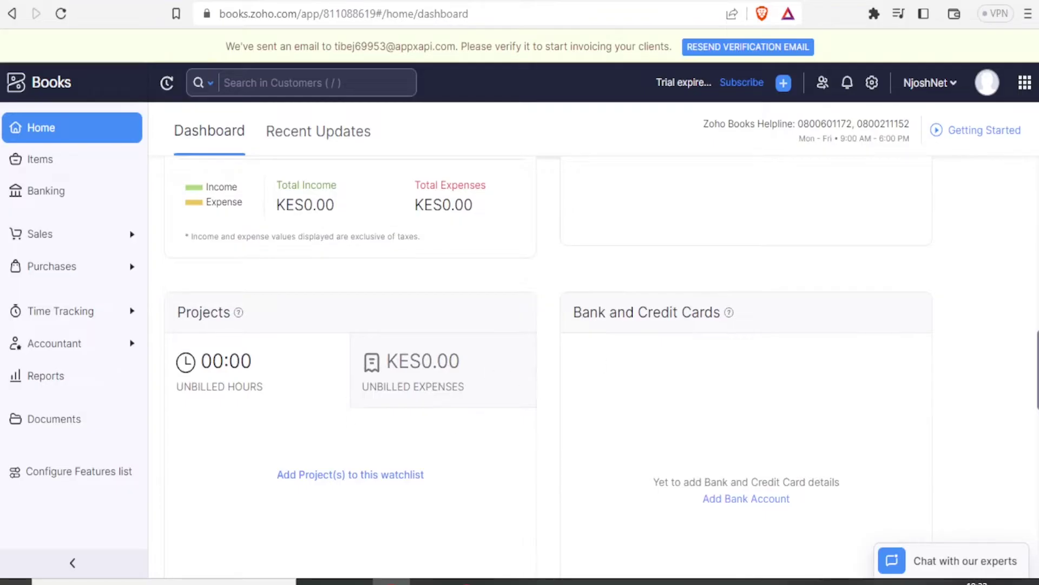
scroll(545, 393, down, 1)
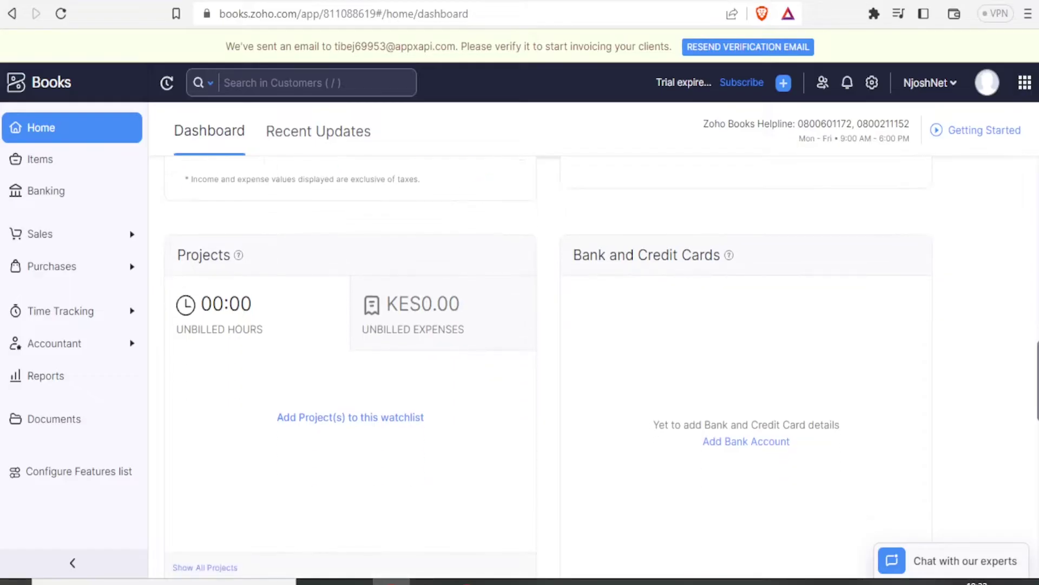
scroll(332, 310, down, 7)
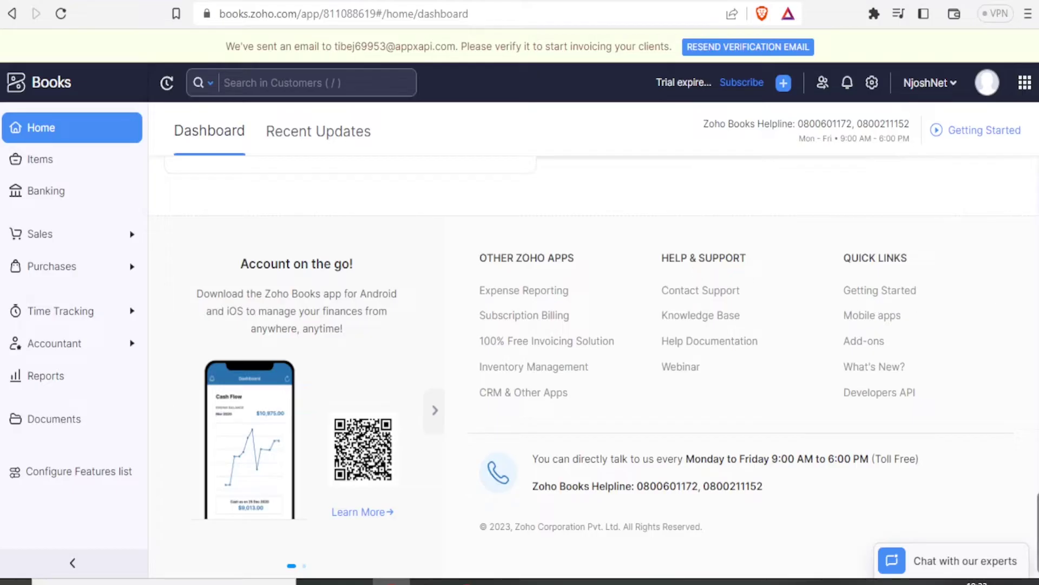
scroll(1027, 316, up, 10)
scroll(1027, 315, up, 10)
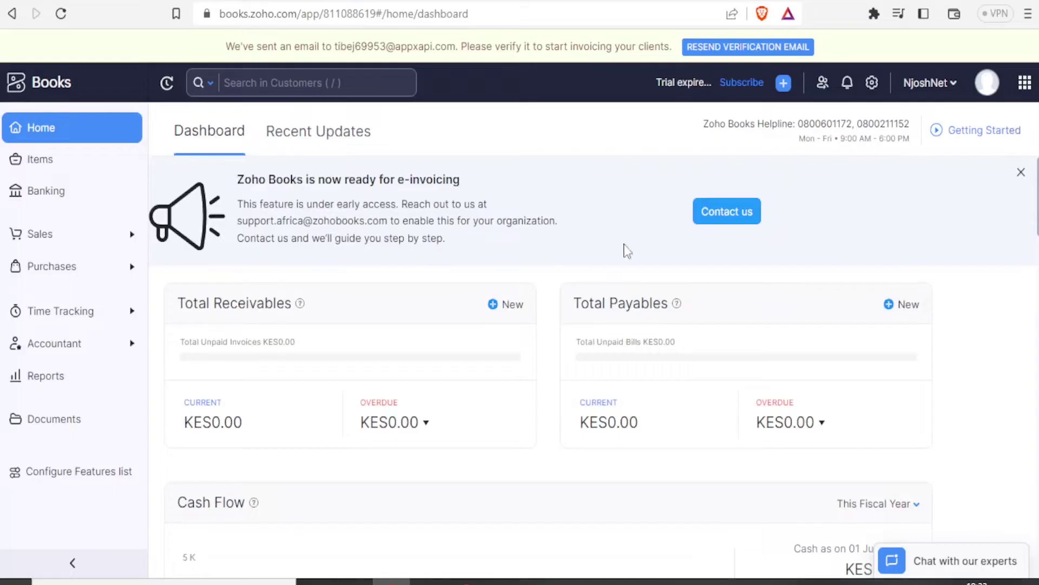
Start a new Service-type item named Service 77 from the Items list
click(34, 173)
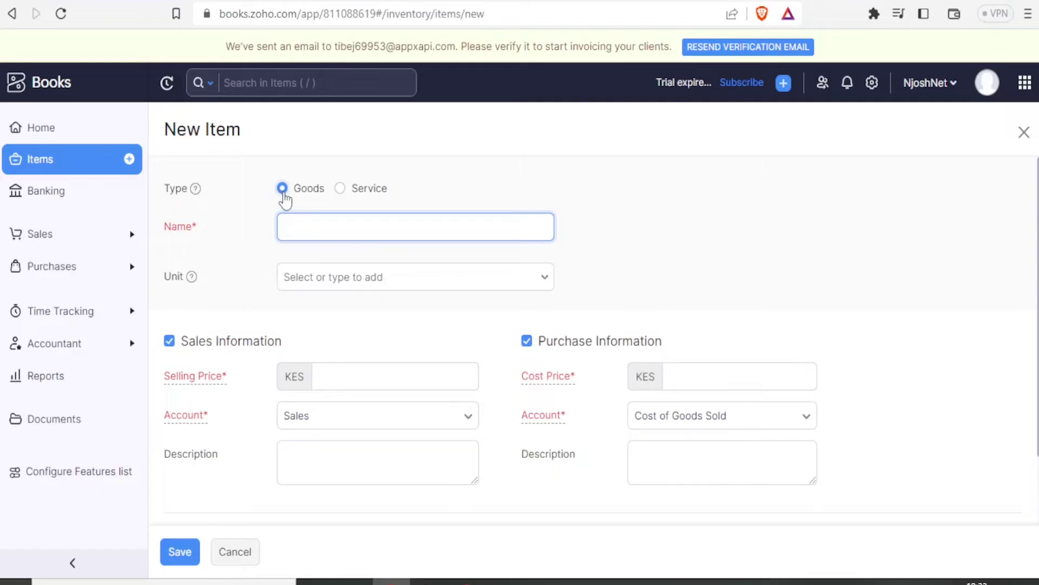
click(340, 189)
text(Service 77)
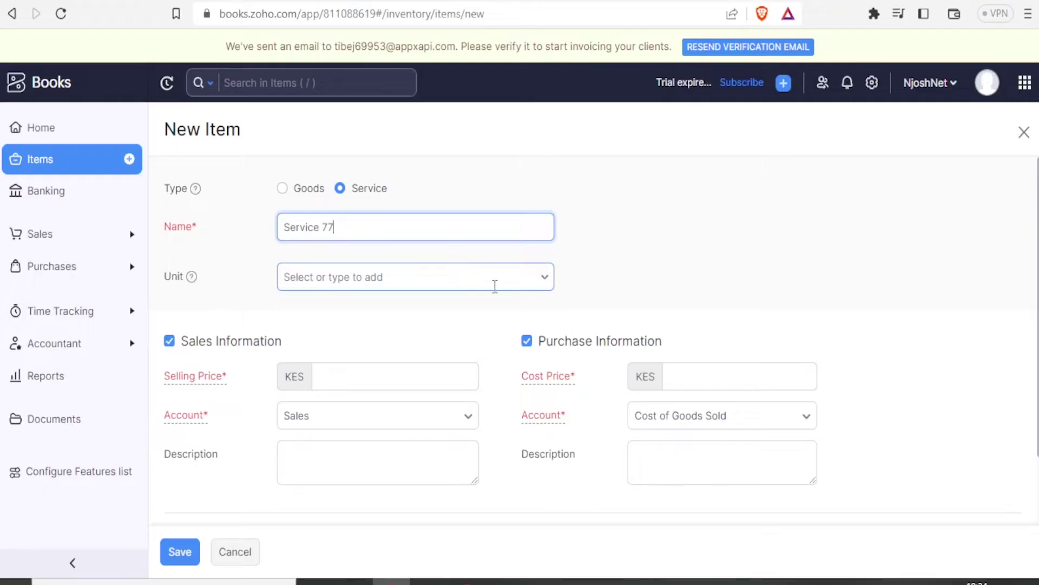
Browse the Unit options and leave the unit unset
click(544, 281)
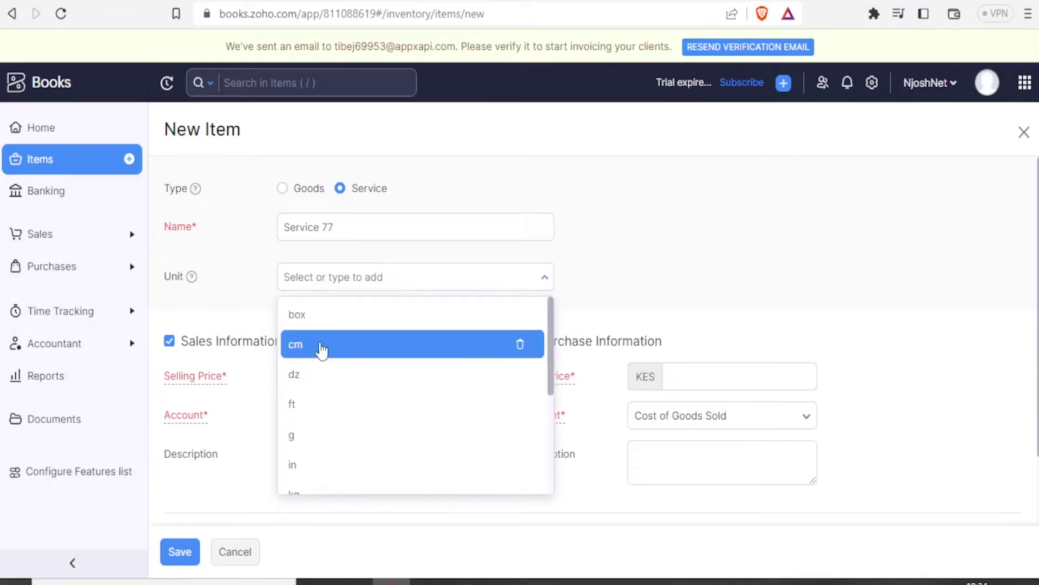
scroll(550, 362, down, 2)
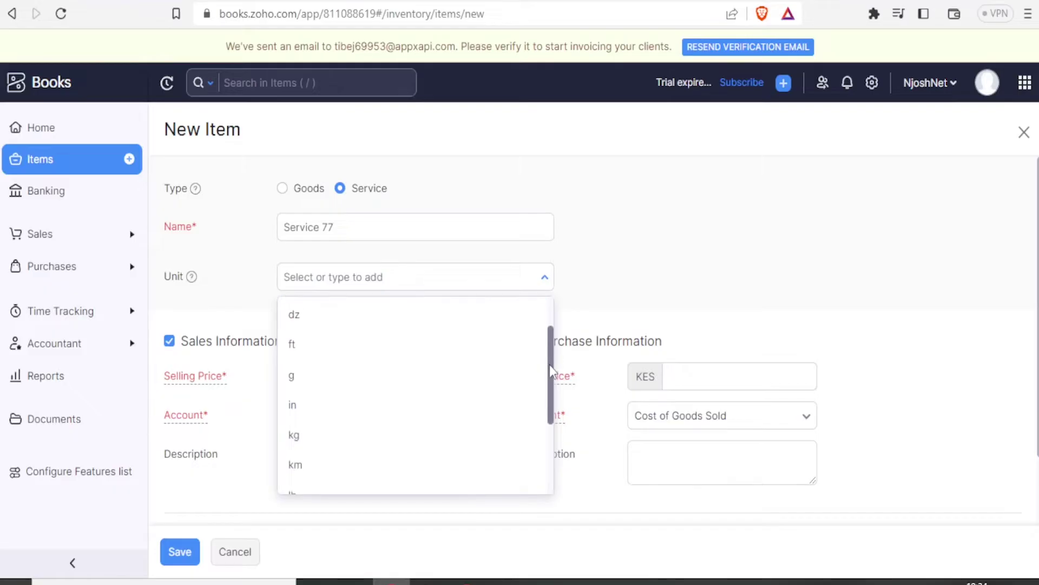
drag(550, 365, 547, 387)
click(620, 265)
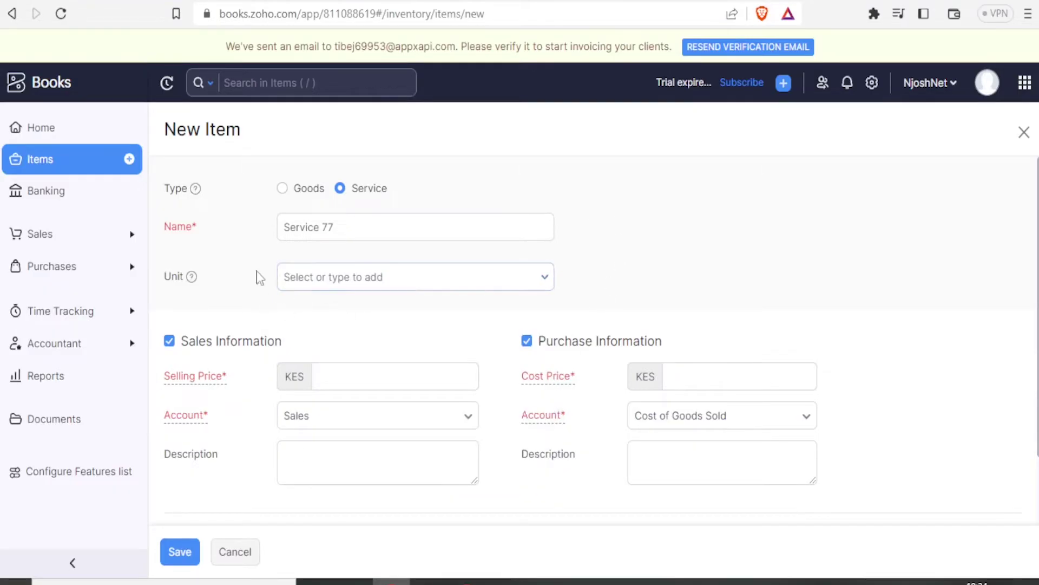
click(319, 378)
Set both the selling price and the cost price to KES 1000
click(329, 371)
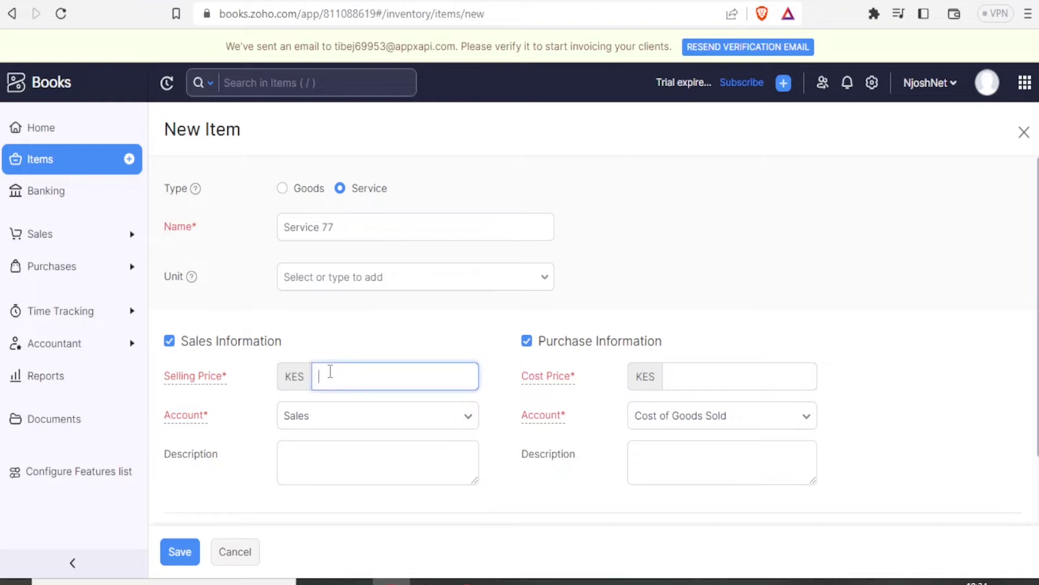
text(1000)
click(705, 377)
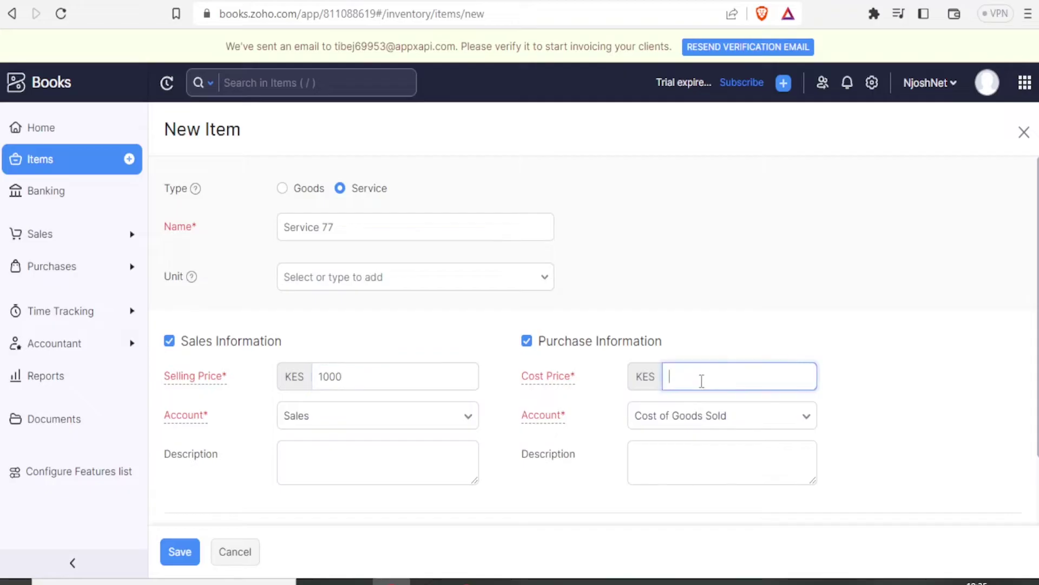
text(1000)
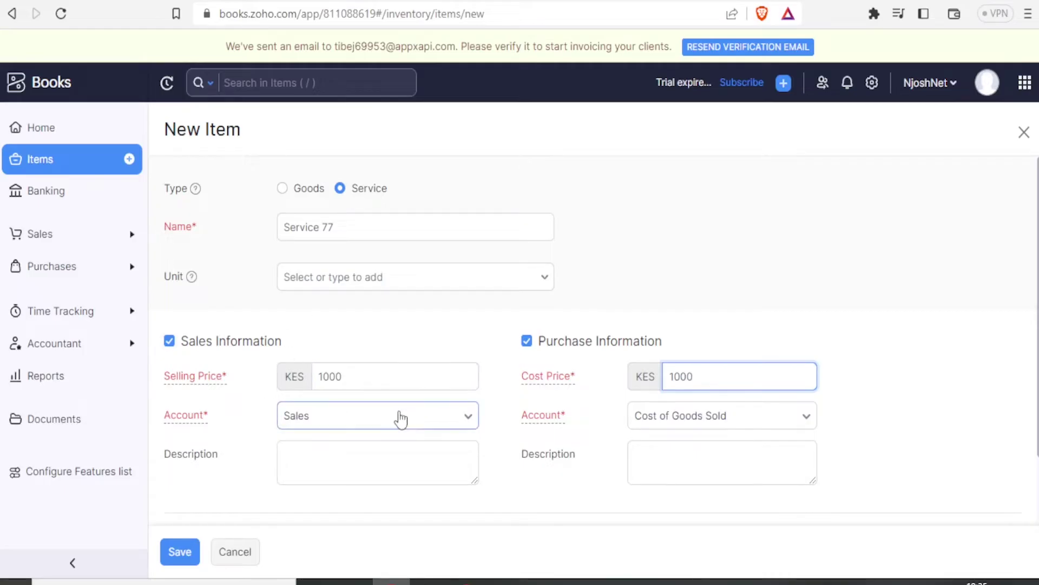
Choose General Income as the sales account and Cost of Goods Sold for purchases
click(469, 423)
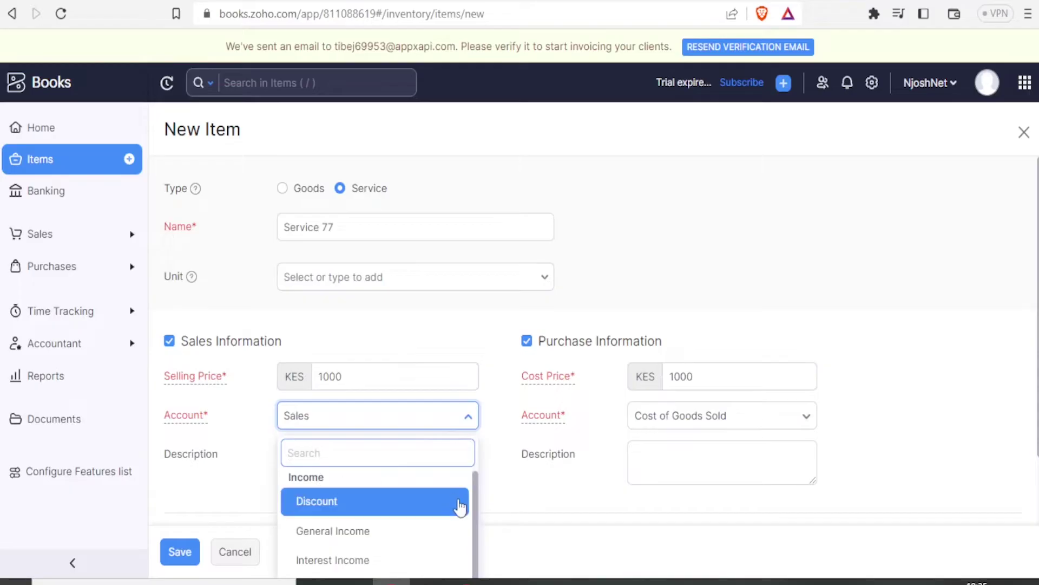
mouse_move(475, 498)
mouse_down()
mouse_move(474, 550)
mouse_move(471, 509)
mouse_up()
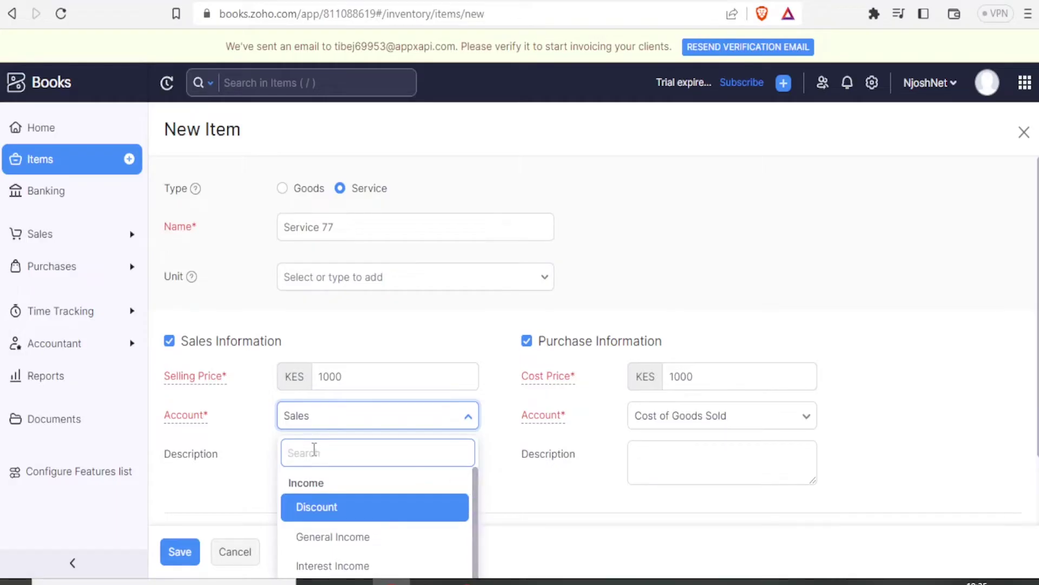
click(330, 534)
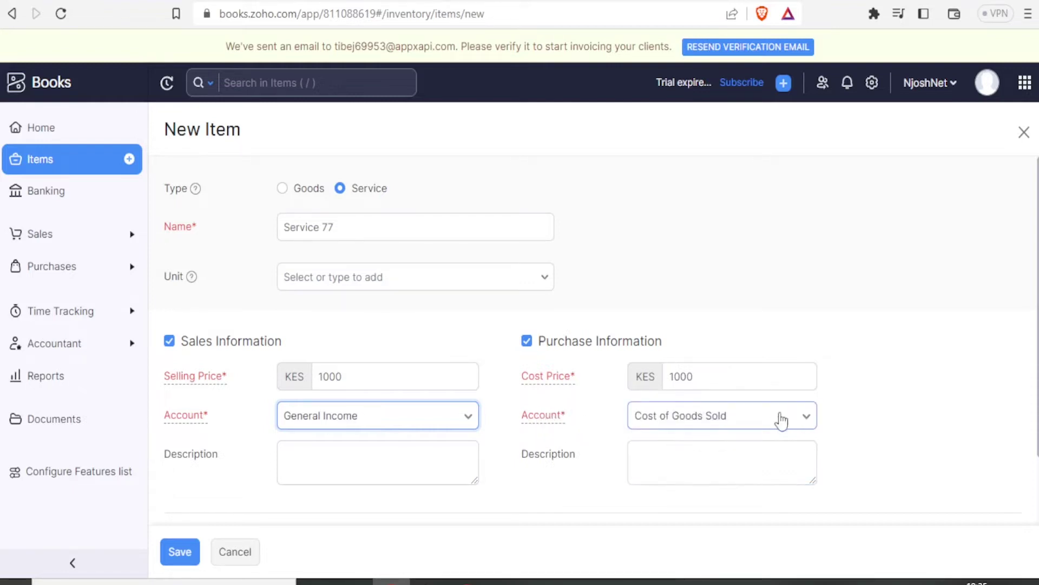
click(806, 419)
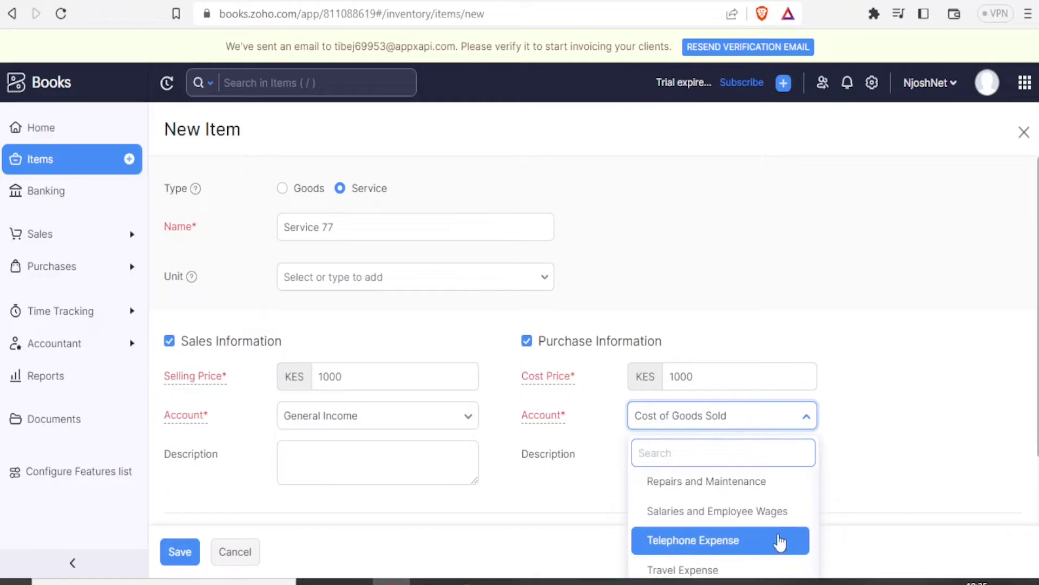
scroll(995, 388, down, 2)
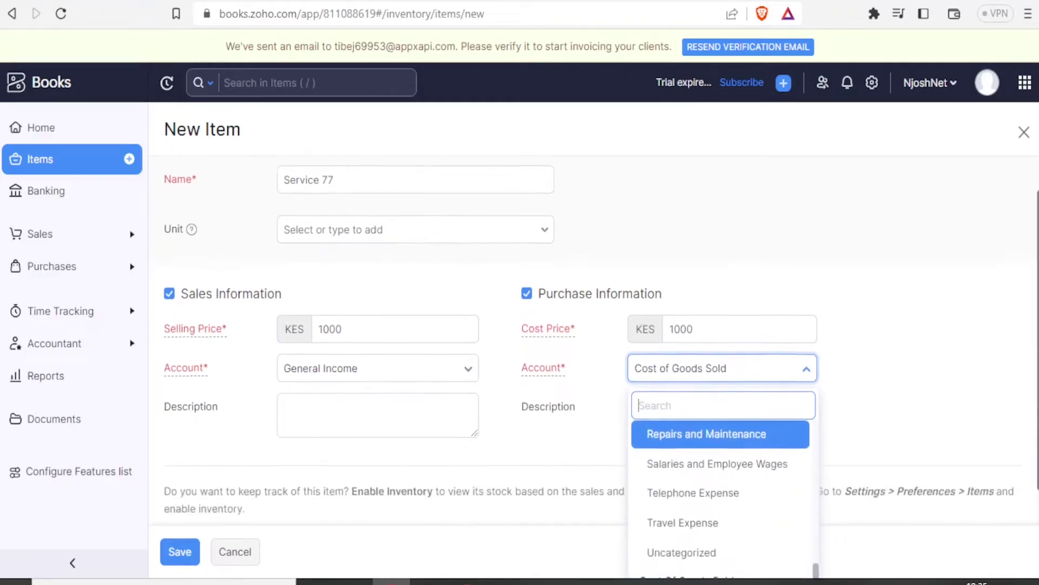
scroll(995, 387, down, 1)
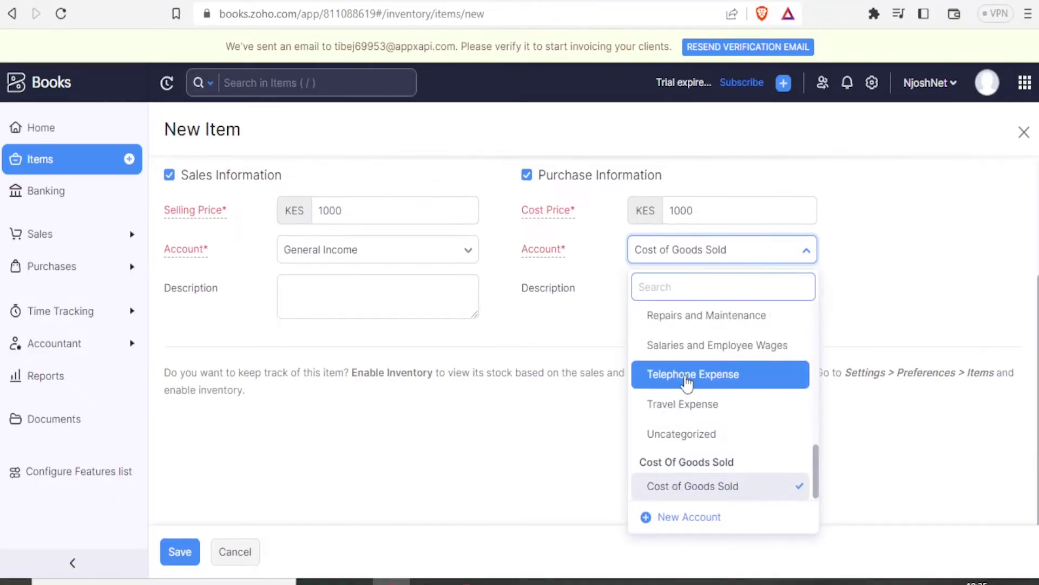
Dismiss the Create Account dialog and enter 'service 77' as the sales description
click(678, 517)
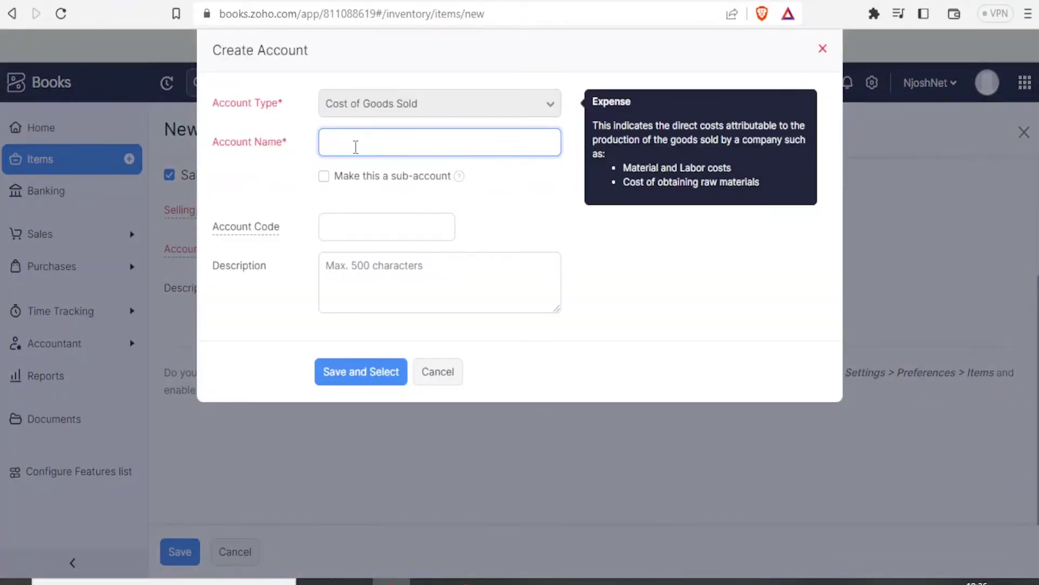
click(451, 377)
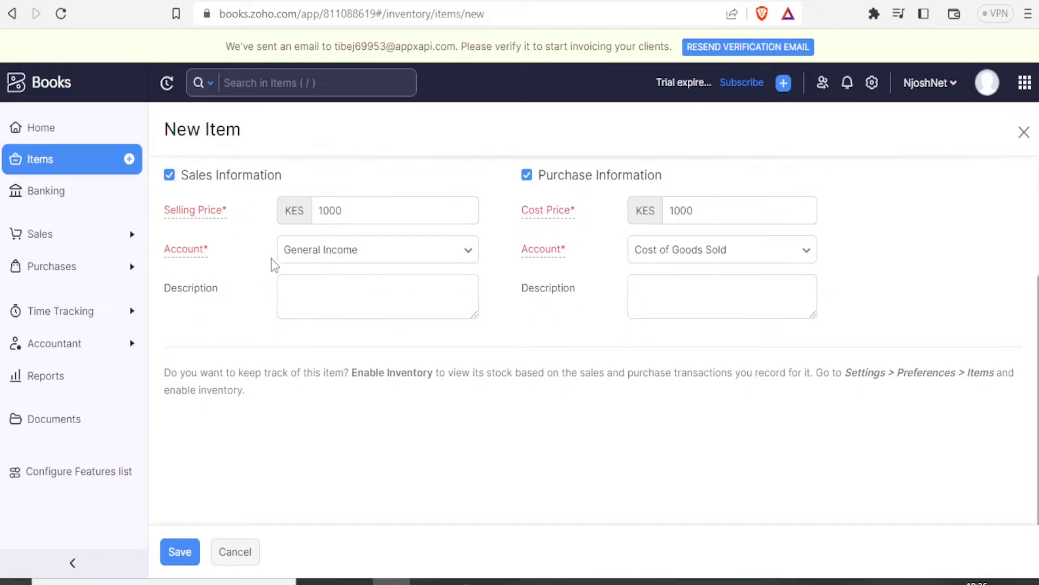
click(313, 292)
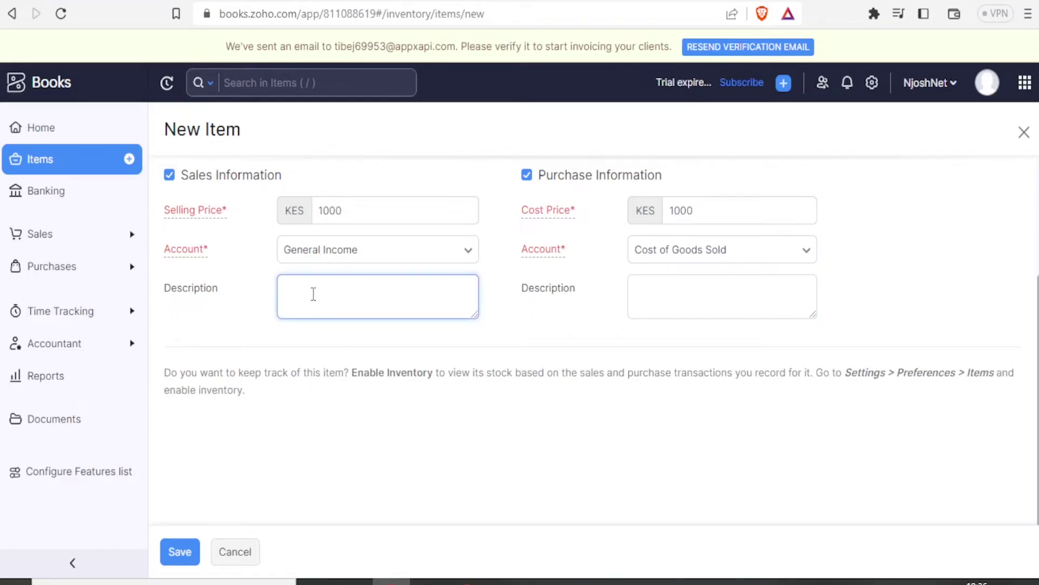
text(service 77)
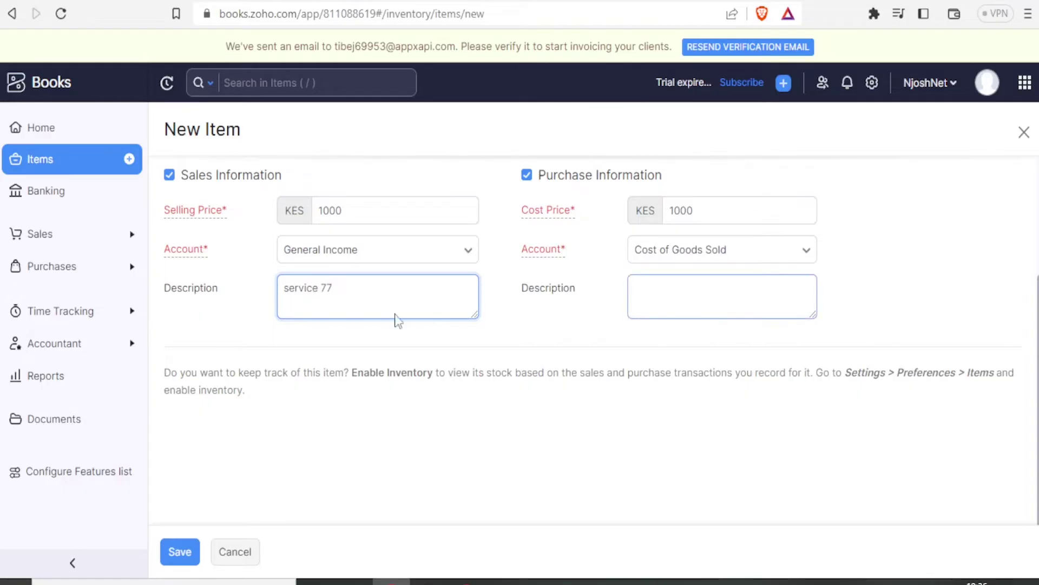
Copy 'service 77' into the purchase description as well
drag(398, 321, 272, 295)
key(ctrl+c)
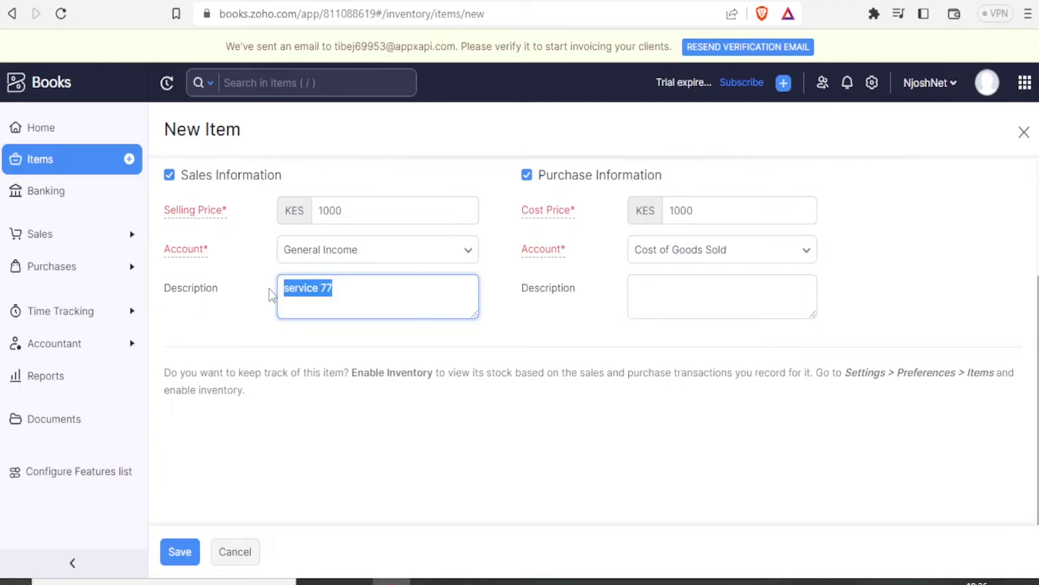
click(637, 292)
text(v)
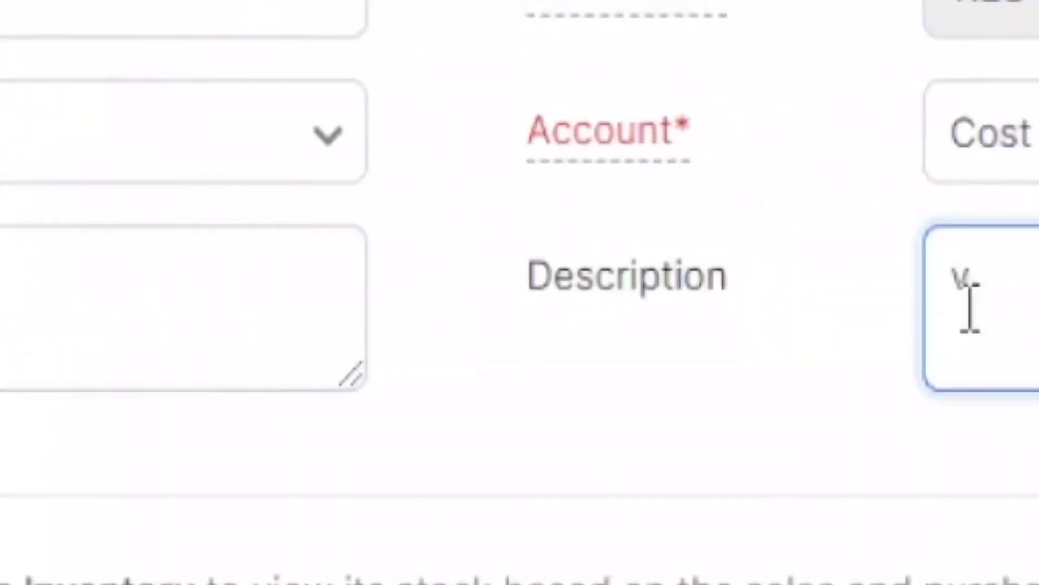
key(BackSpace)
key(ctrl+v)
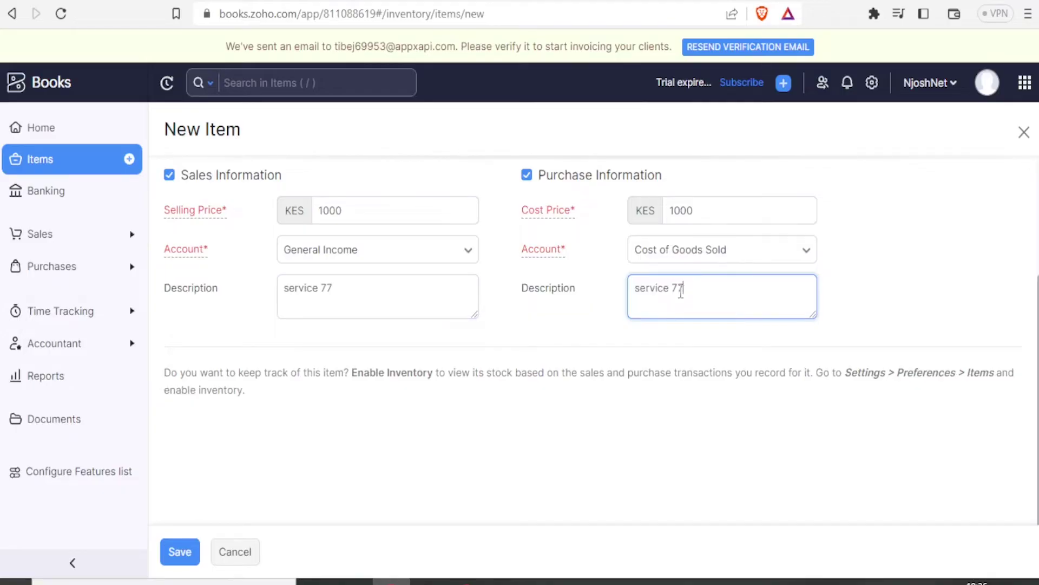
scroll(681, 289, up, 3)
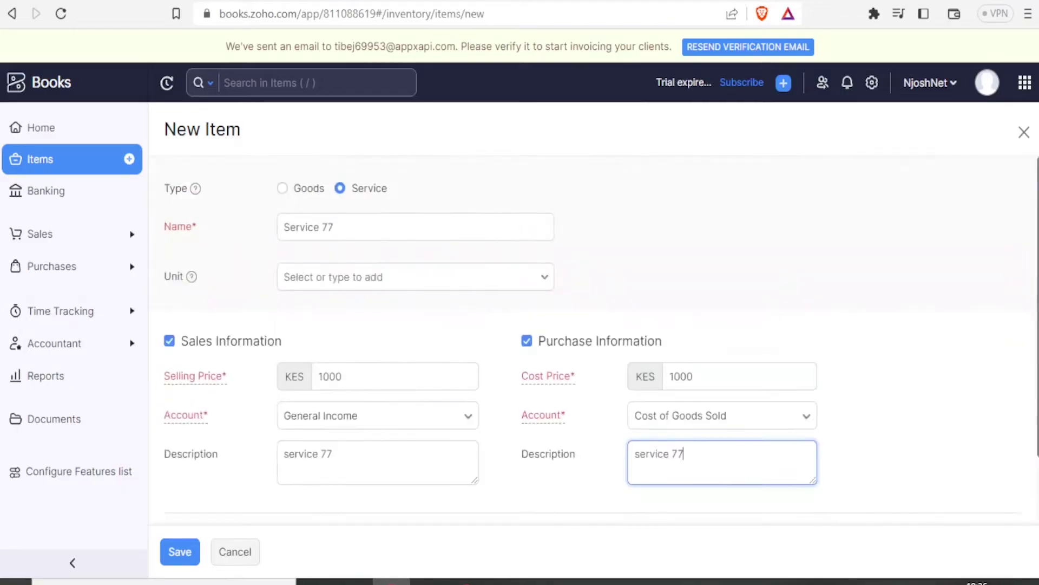
Save the Service 77 item and reopen it for editing from its overview
click(181, 551)
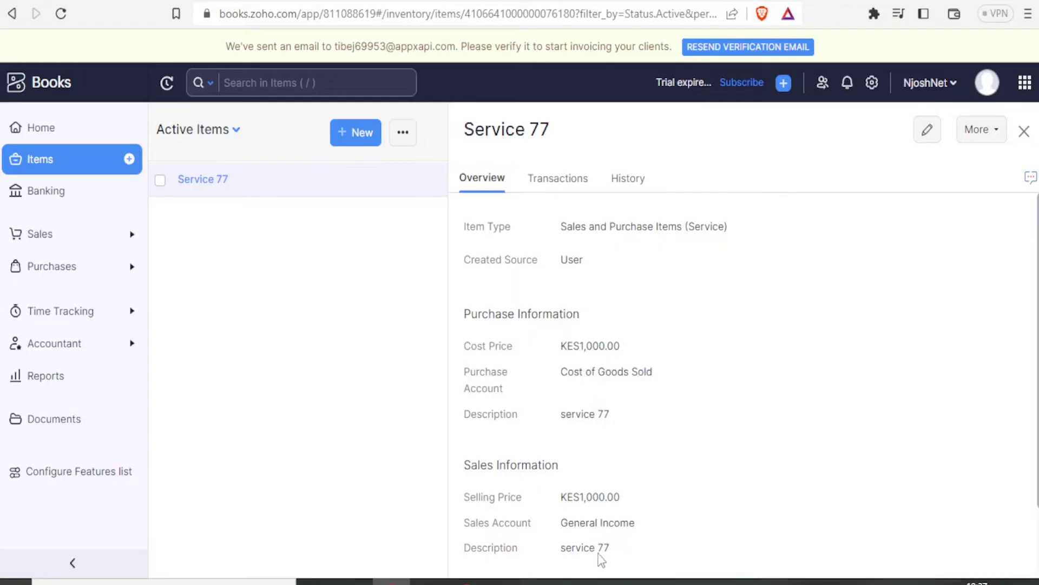
click(927, 136)
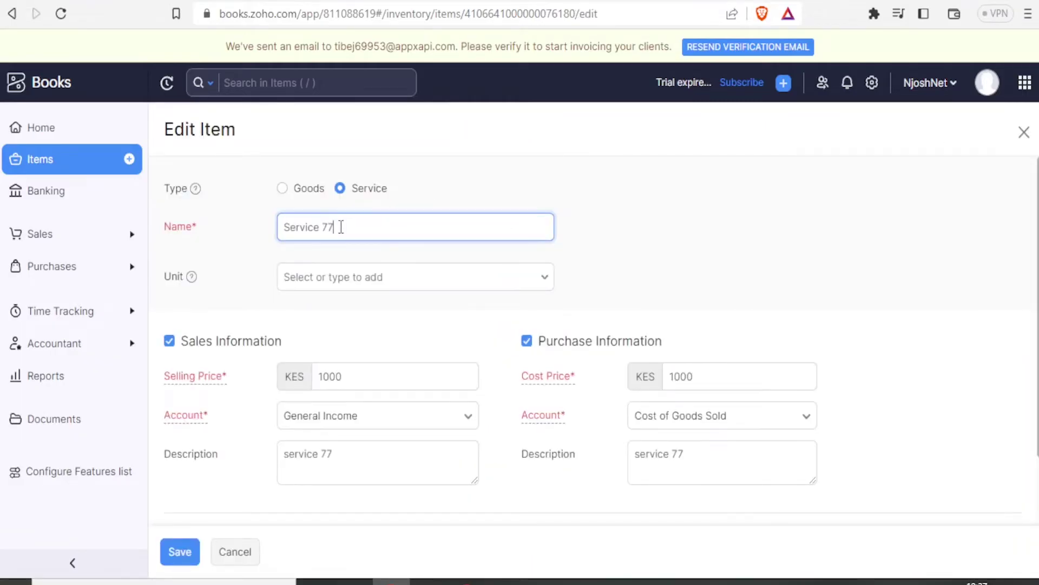
Rename the item 'Video Captioning' with sales description '1 minute long video'
drag(339, 226, 240, 255)
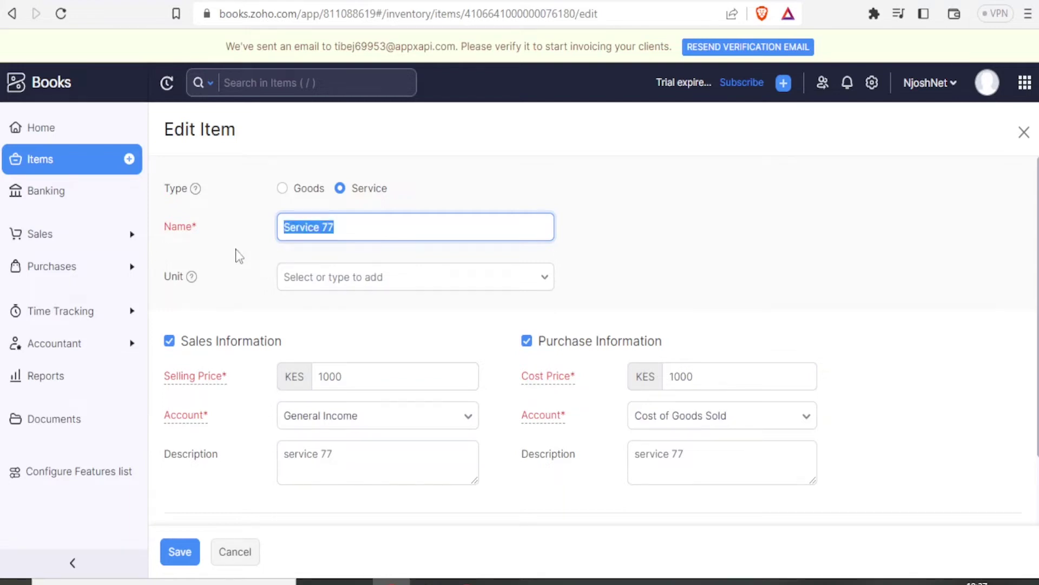
text(Video)
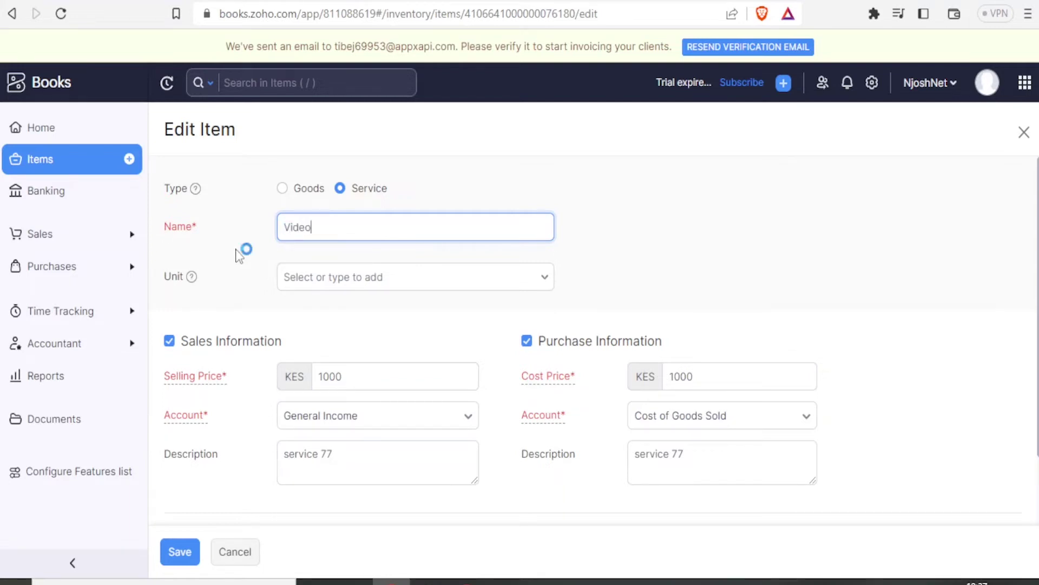
text( Captioning)
click(340, 456)
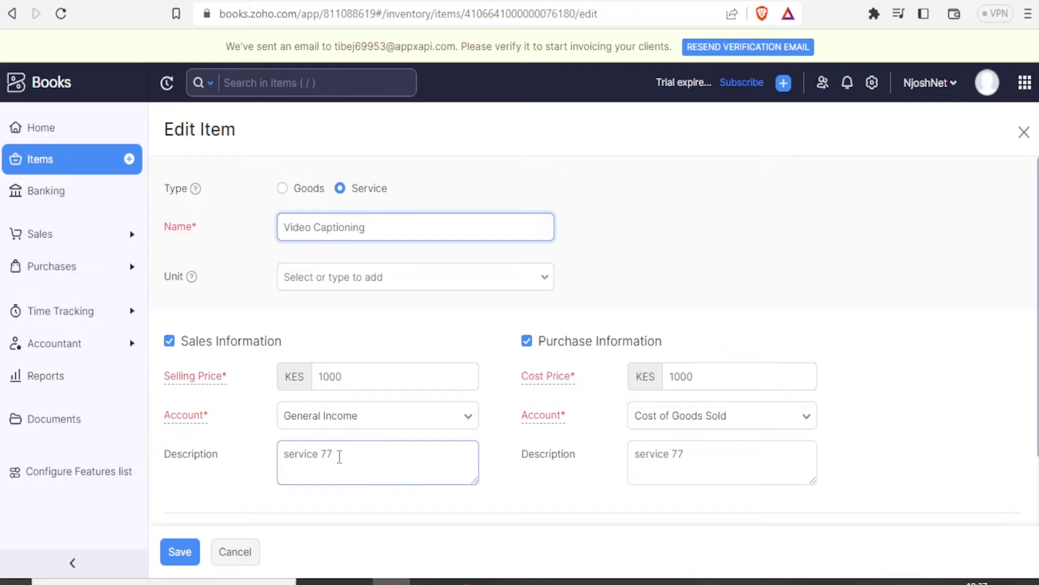
drag(340, 456, 273, 460)
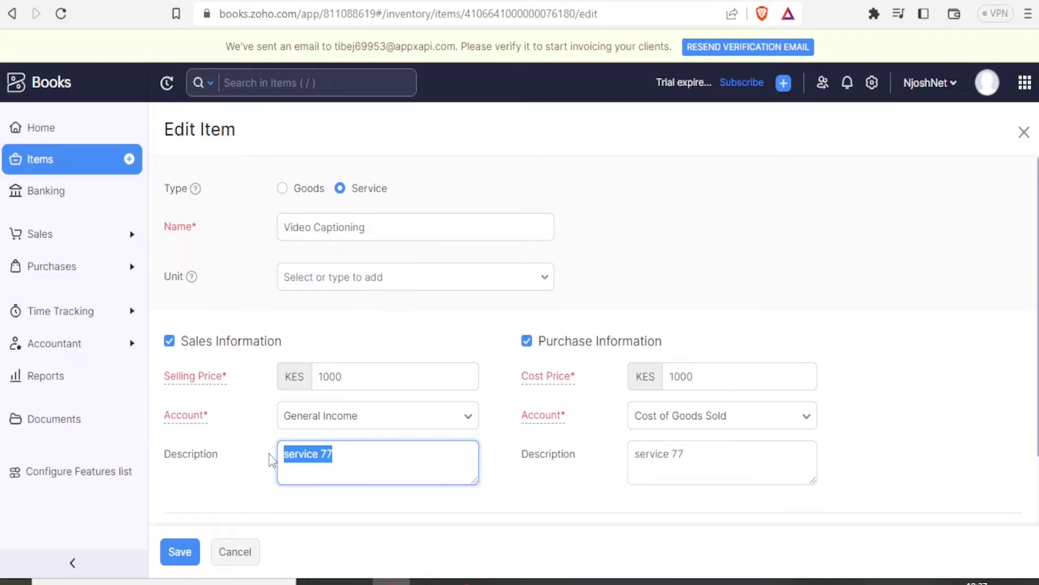
text(1 mi)
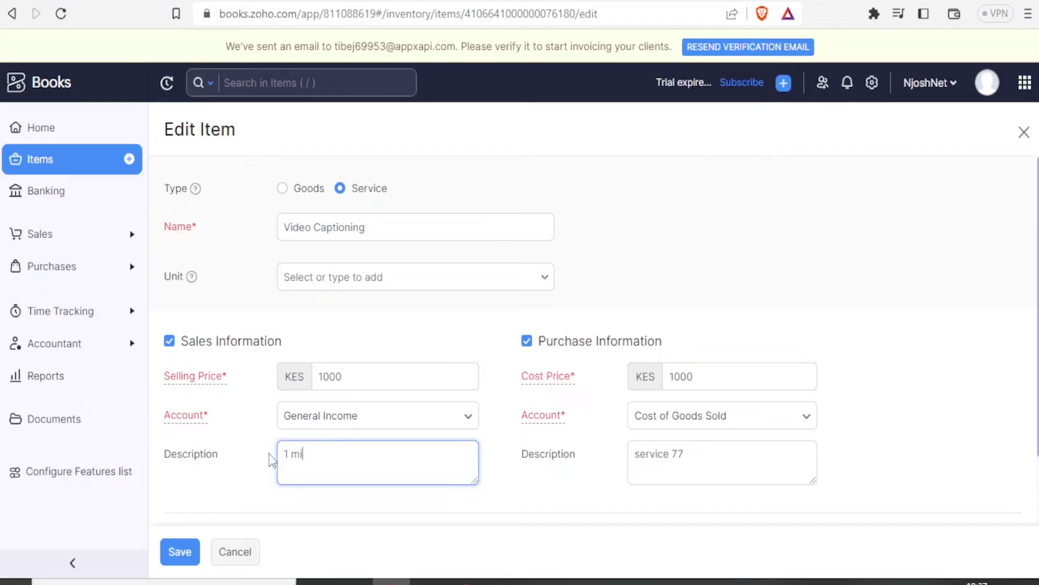
text(nute long video)
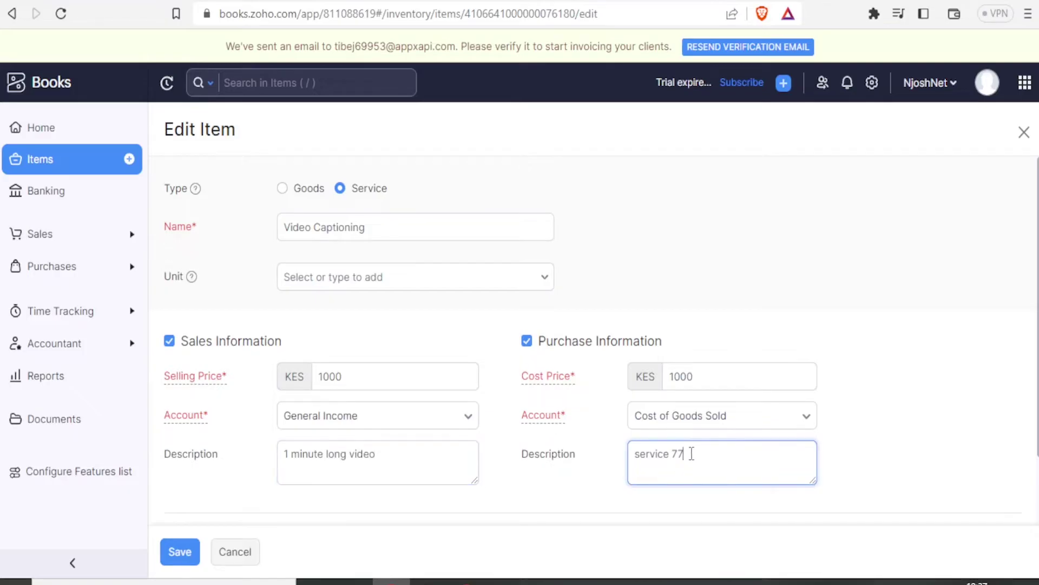
Replace the purchase description with '1 minute long video' too
drag(411, 462, 269, 465)
key(ctrl+c)
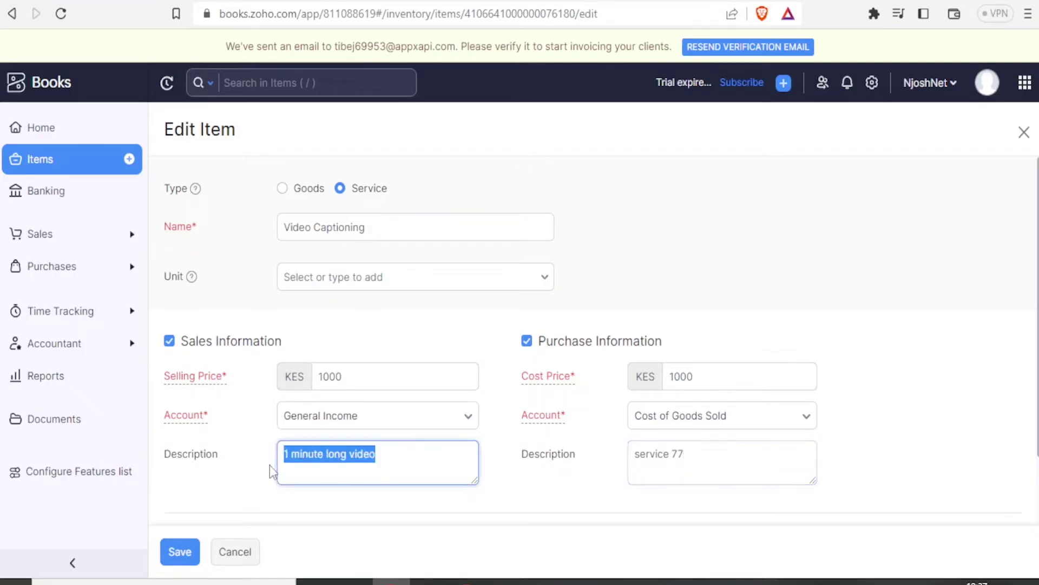
drag(686, 457, 621, 453)
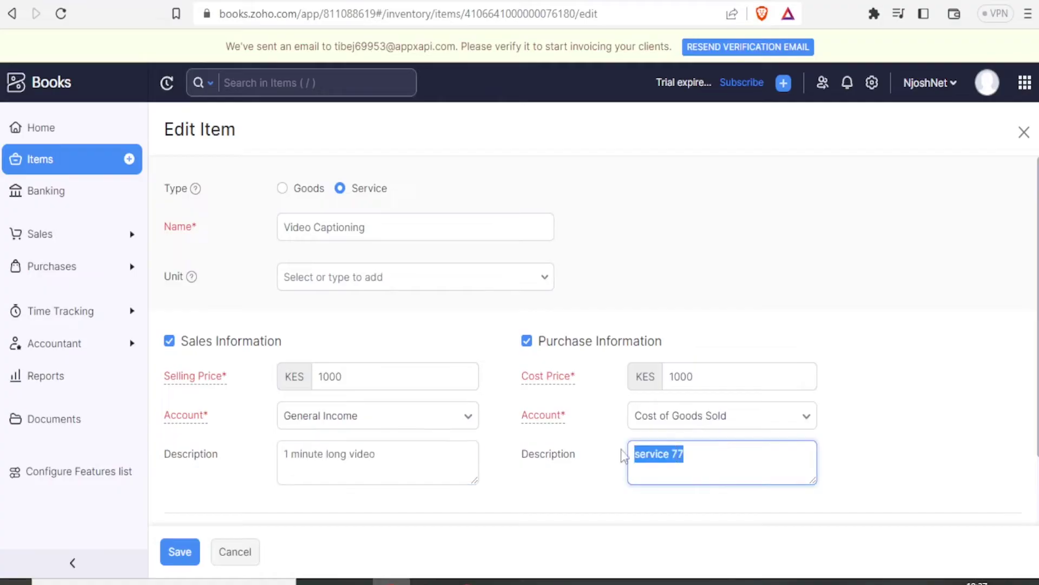
key(ctrl+v)
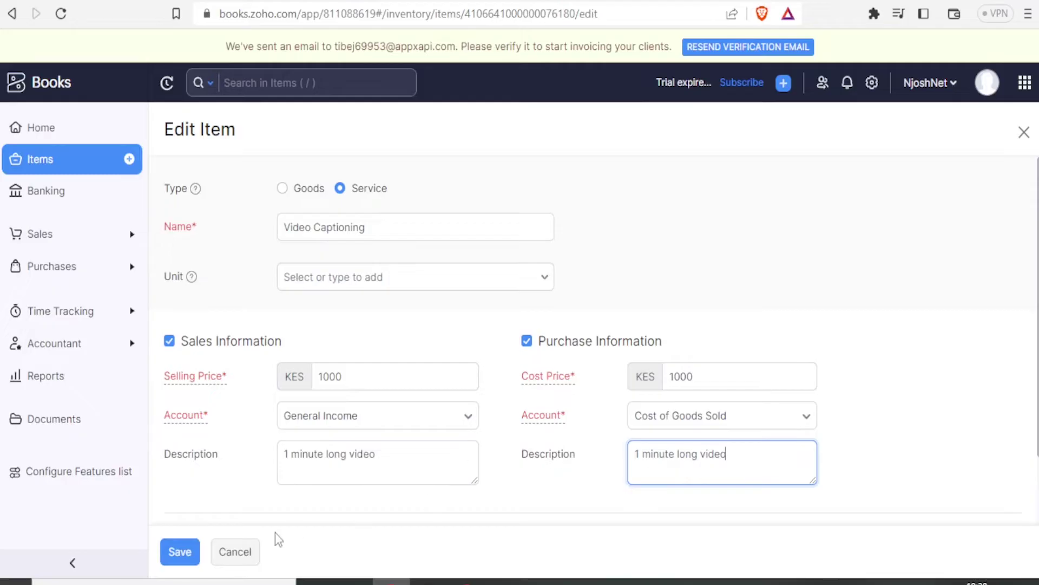
Save the Video Captioning item edits
click(180, 552)
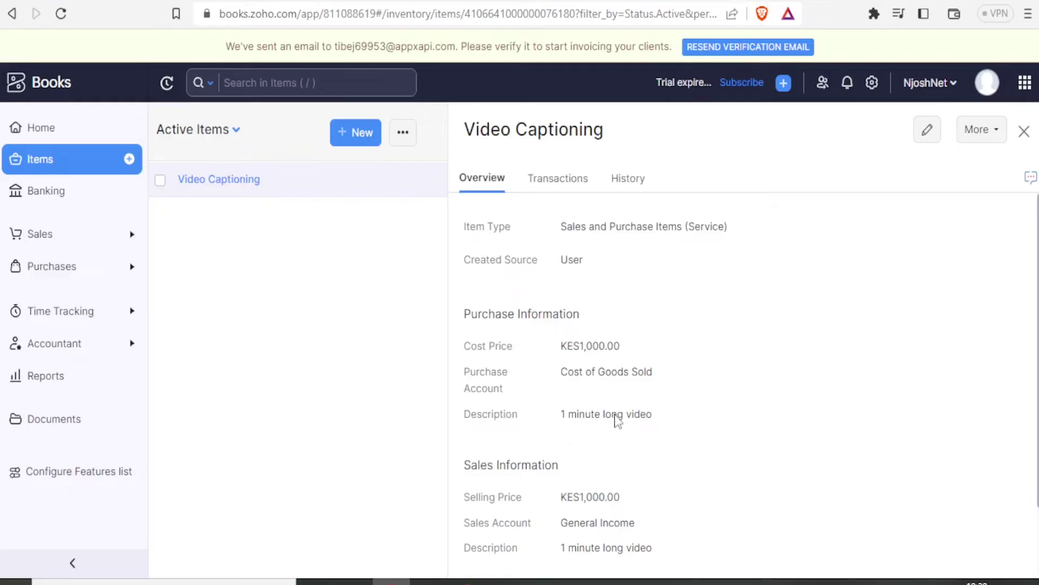
View the Video Captioning item's transactions, checking the Filter By and Status options
click(553, 180)
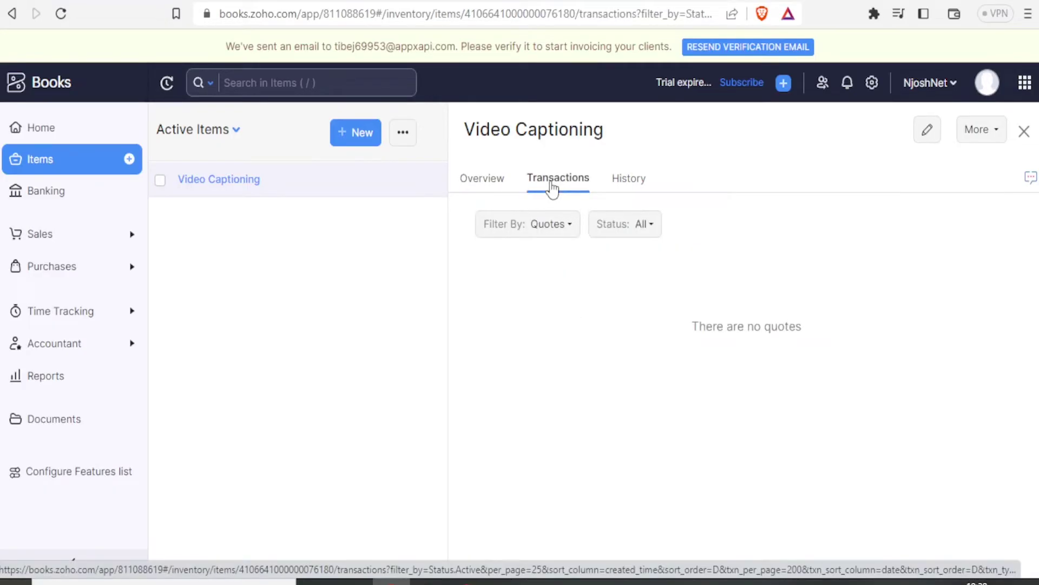
click(572, 226)
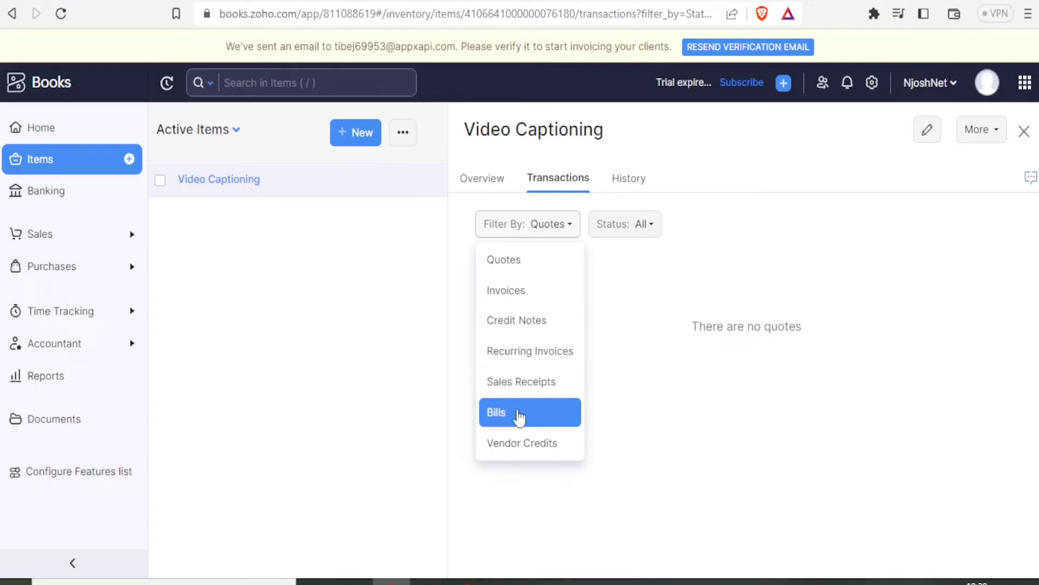
click(653, 231)
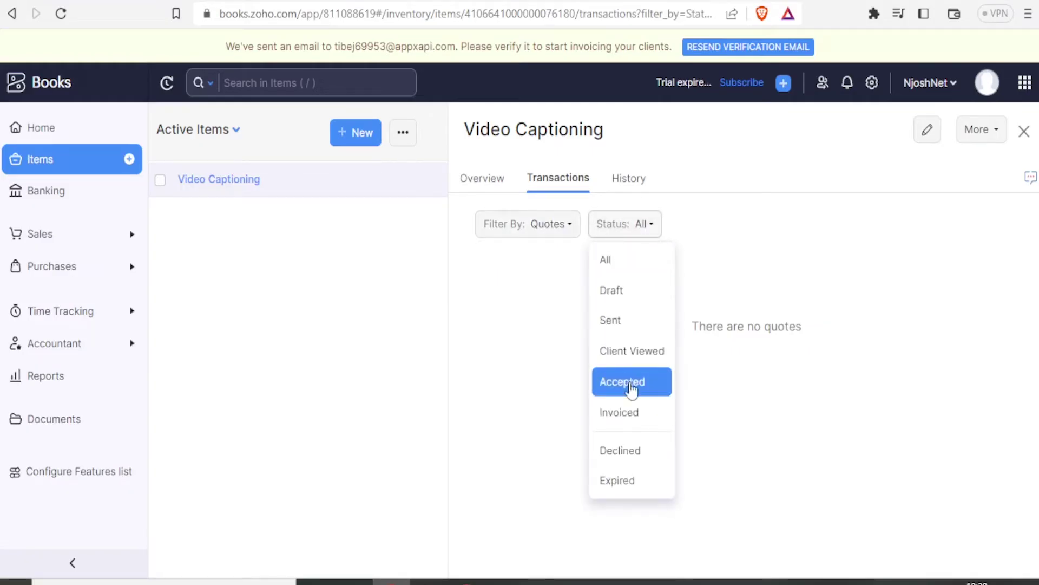
Inspect the item's More actions menu without choosing one, then go to Banking
click(999, 142)
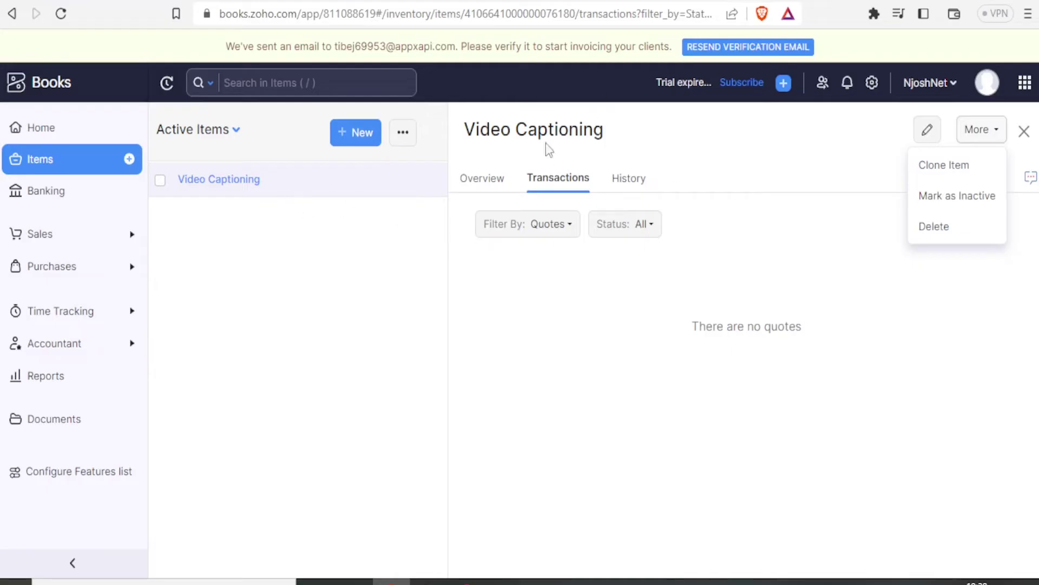
click(389, 284)
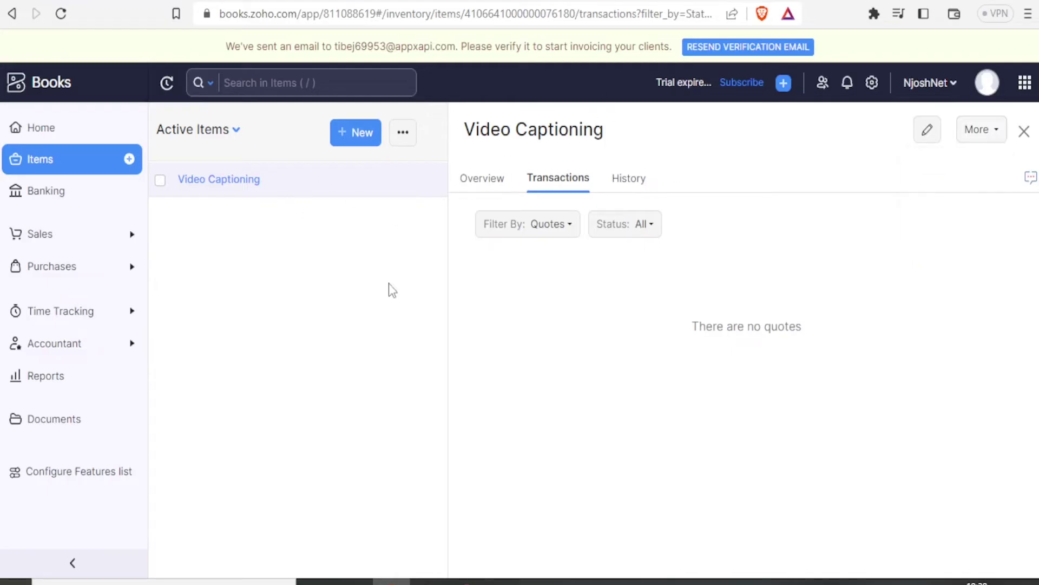
click(28, 204)
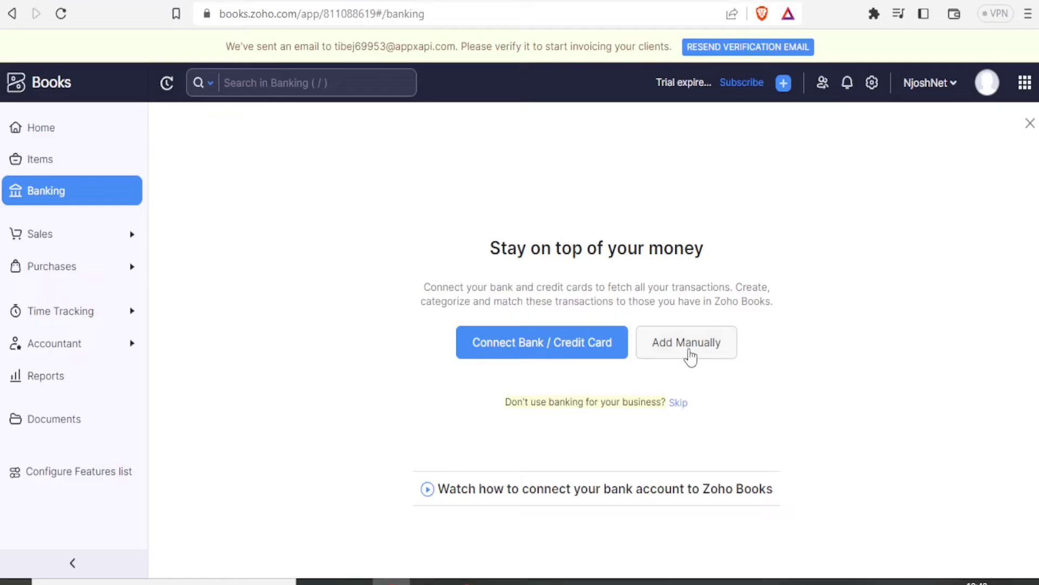
Start connecting a bank and browse bank-feed providers such as PayPal, Chase and Wells Fargo
click(500, 351)
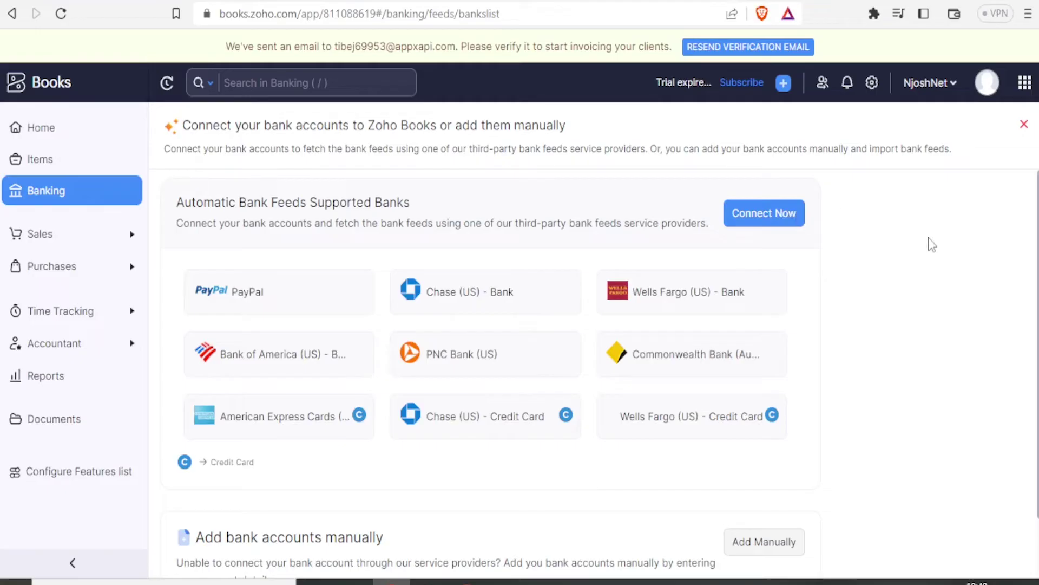
scroll(1034, 303, down, 1)
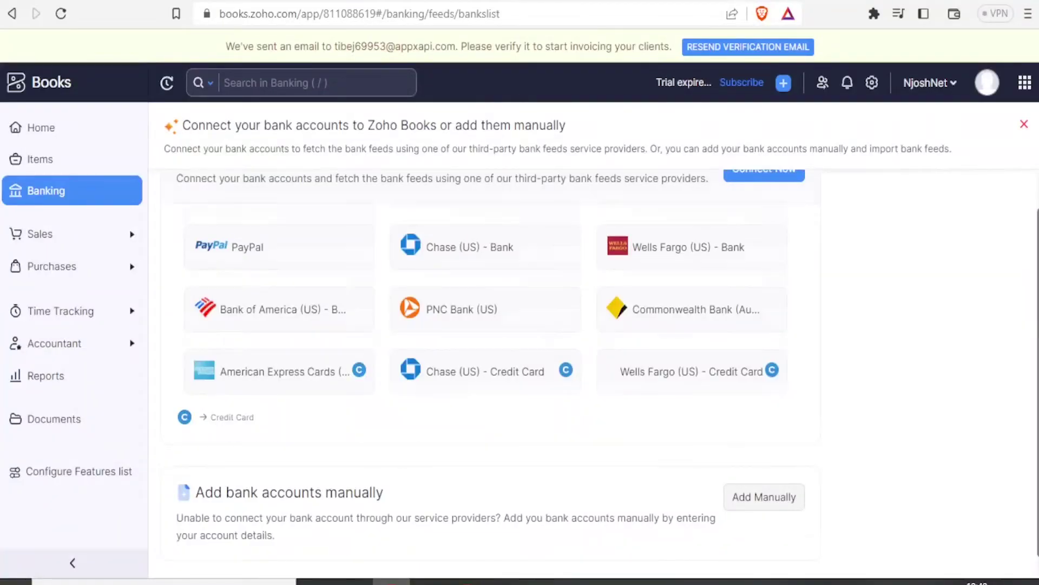
scroll(758, 492, down, 1)
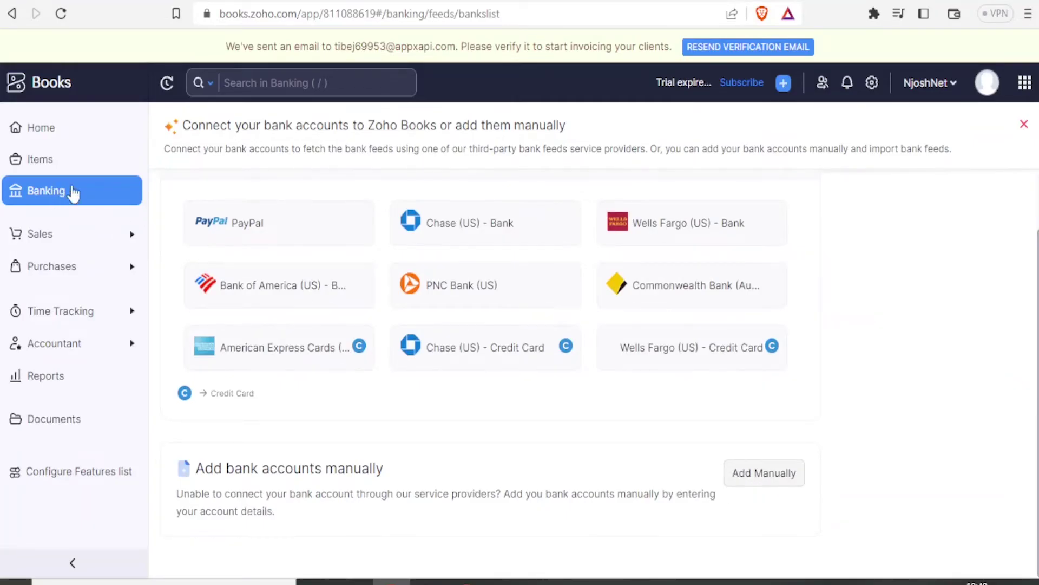
Expand Sales and start a new customer from the Customers entry
click(59, 241)
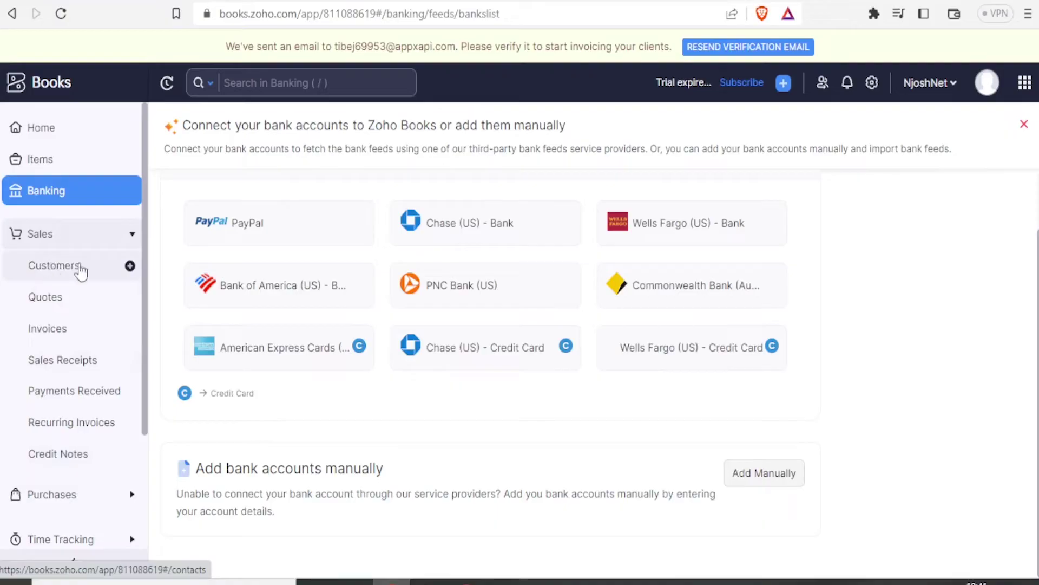
click(131, 267)
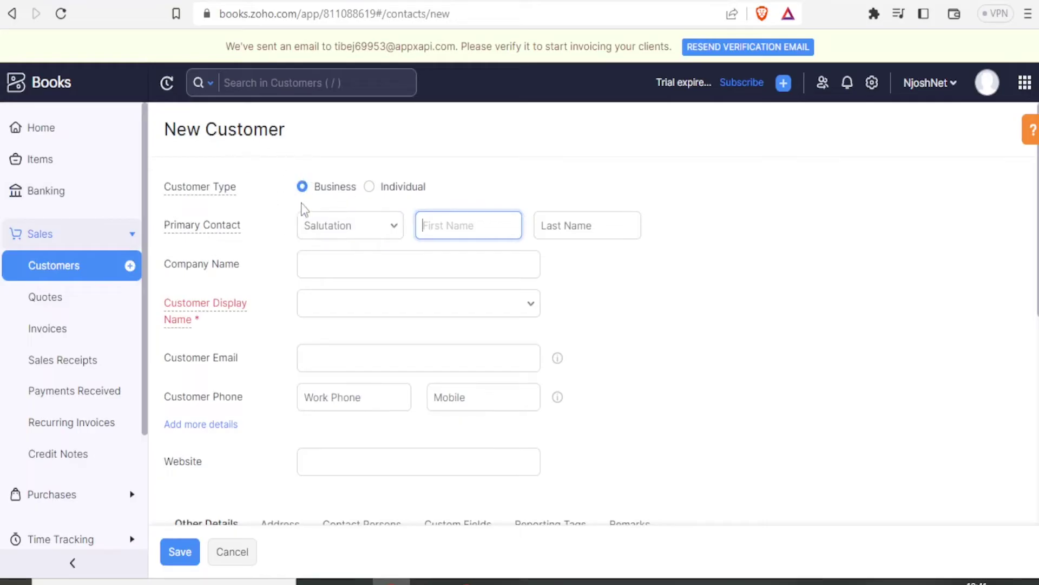
Make the customer an Individual titled Mr., with first and last name and company Njoshnet Production Ke
click(369, 187)
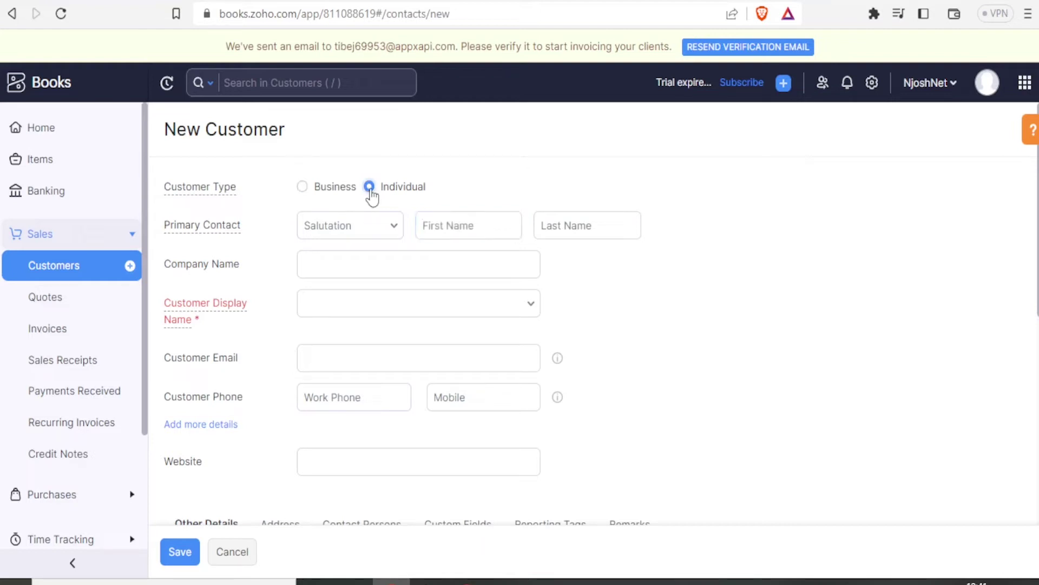
click(395, 227)
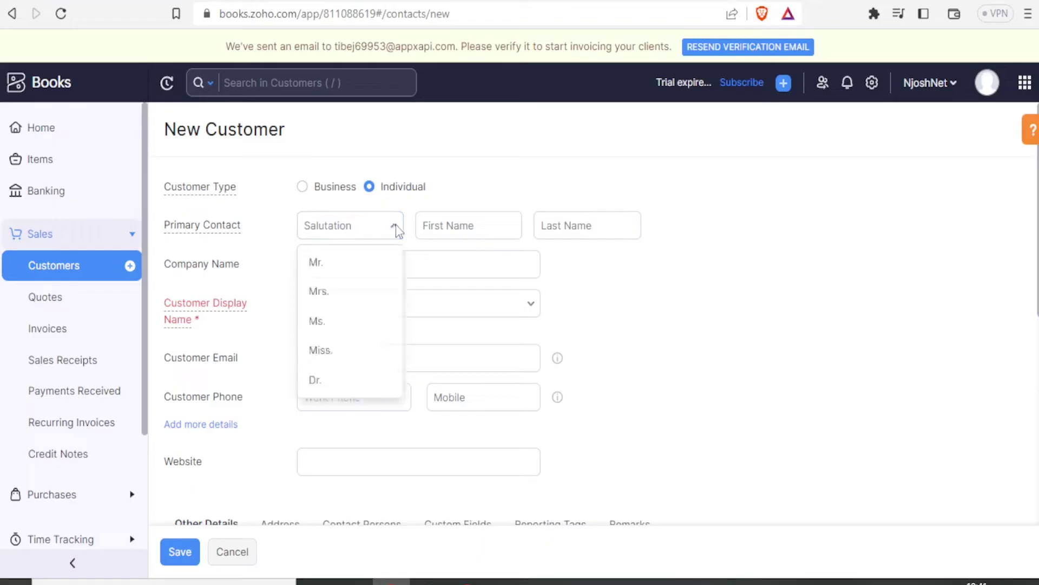
click(339, 263)
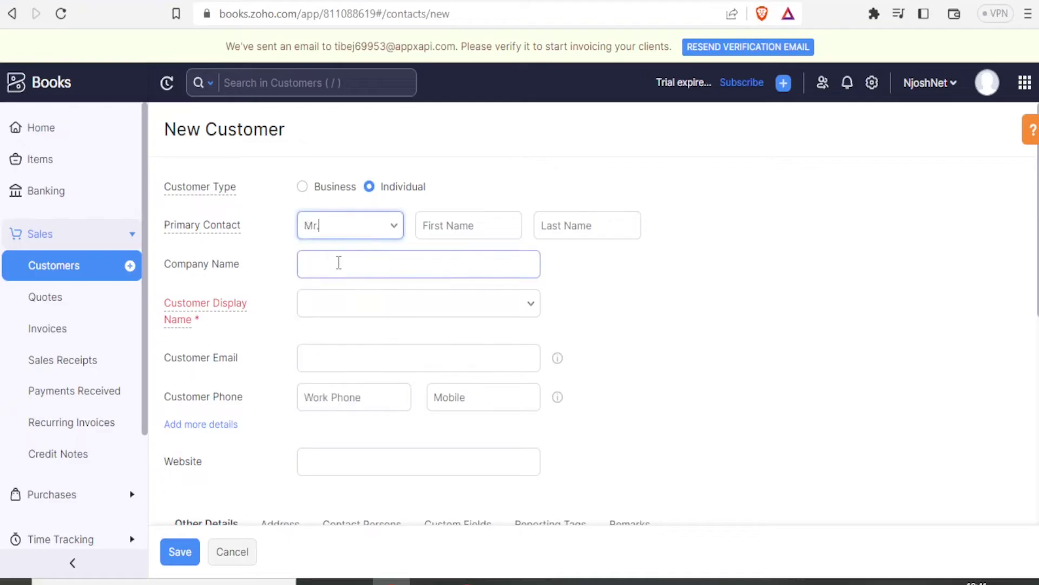
click(445, 228)
text(Njosh)
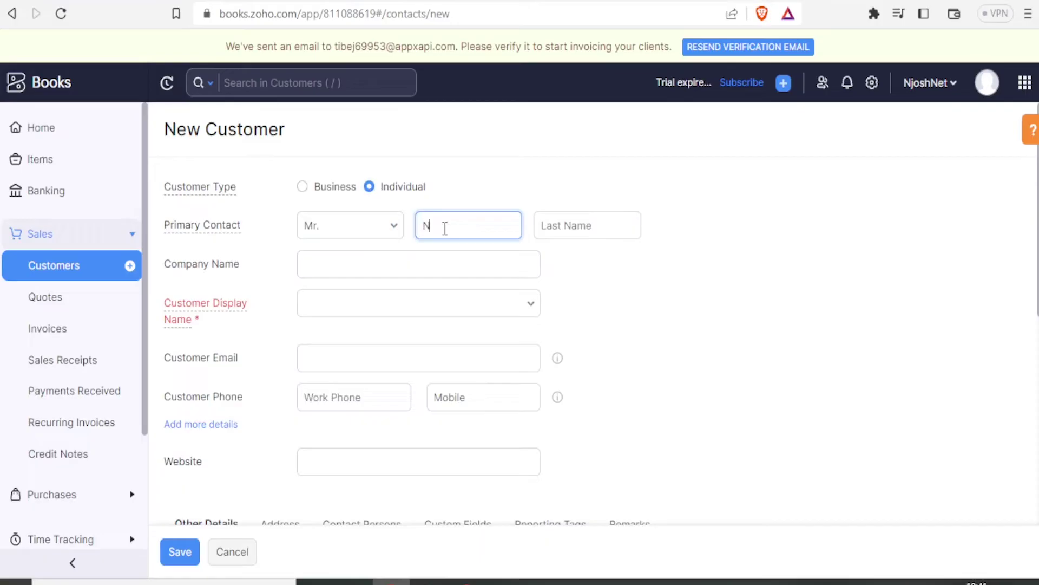
click(567, 222)
text(Net)
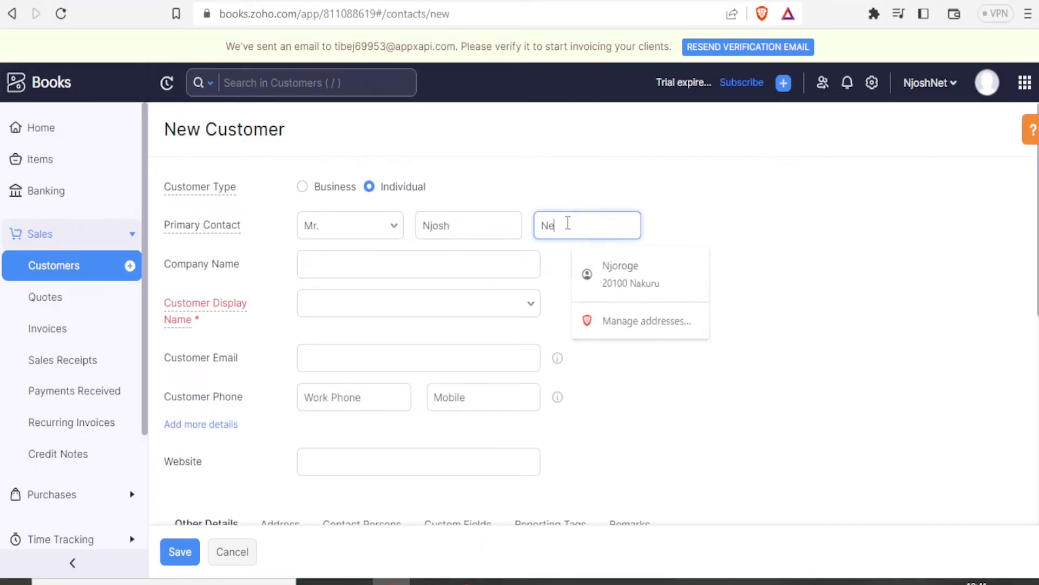
click(389, 264)
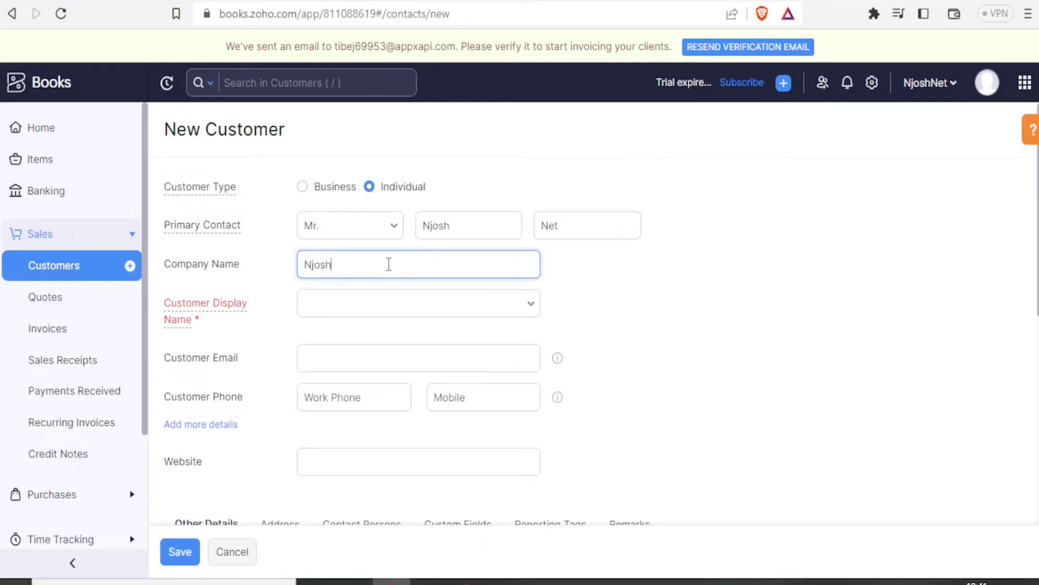
text(Njoshnet Production Ke)
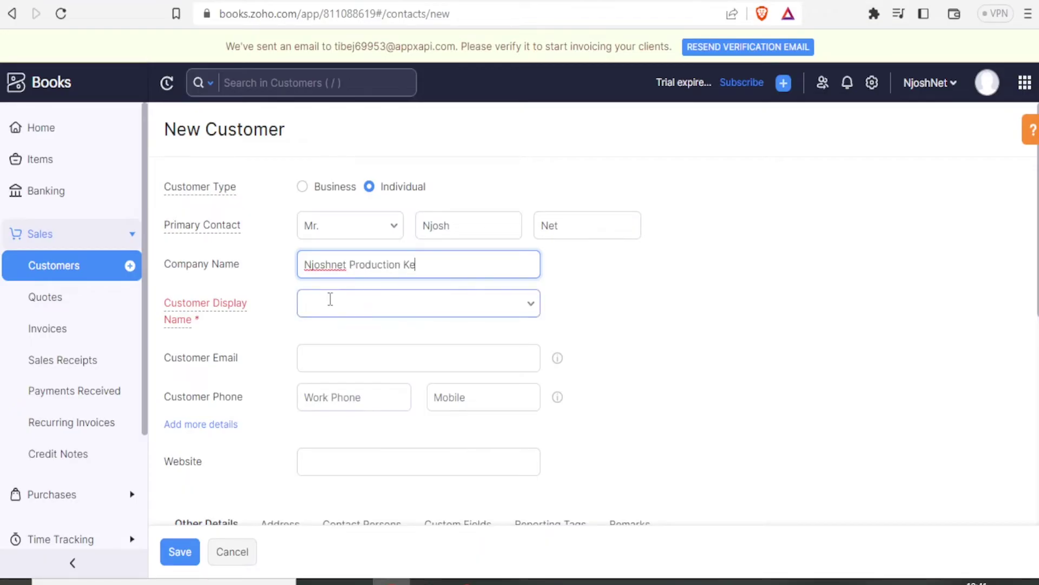
Use Njoshnet Production Ke as display name, paste the customer's e-mail, and keep KES currency
click(330, 299)
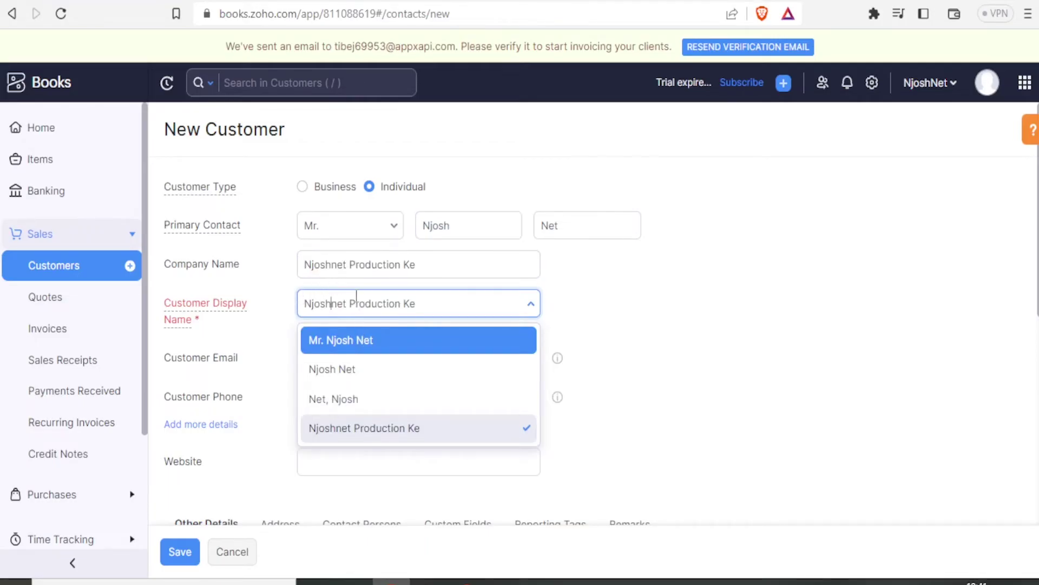
click(341, 346)
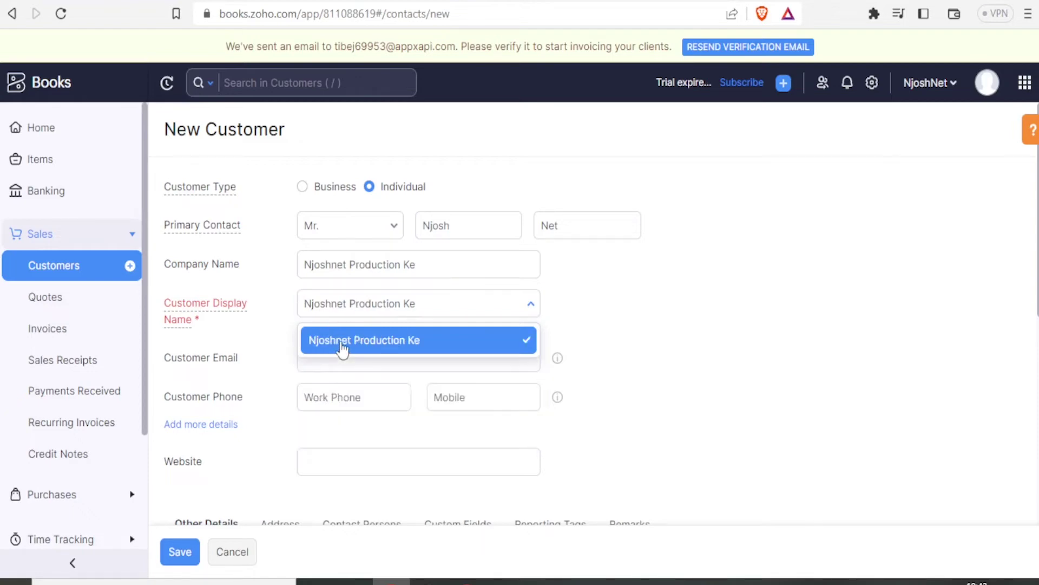
click(329, 359)
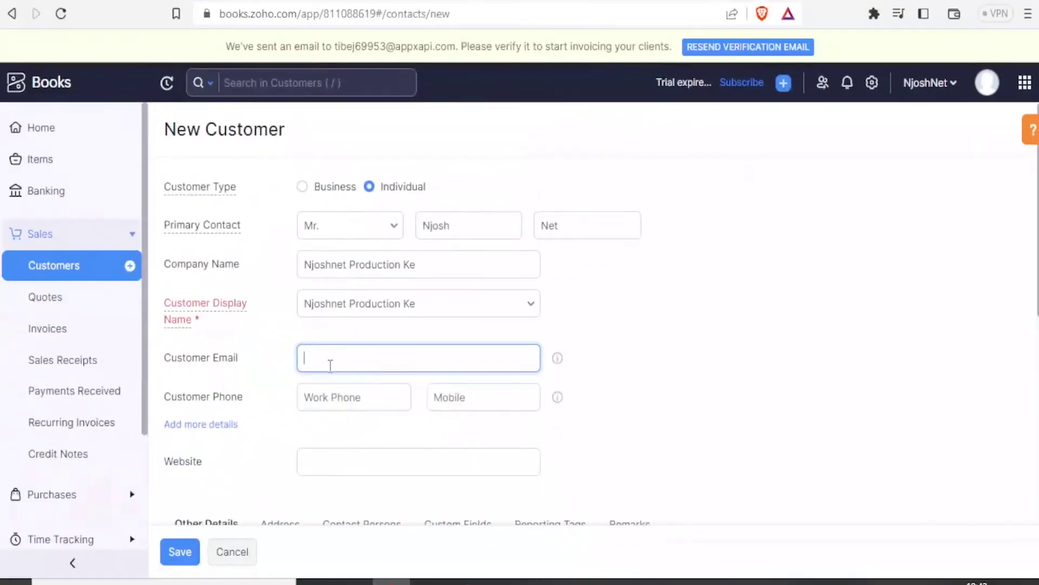
key(ctrl+v)
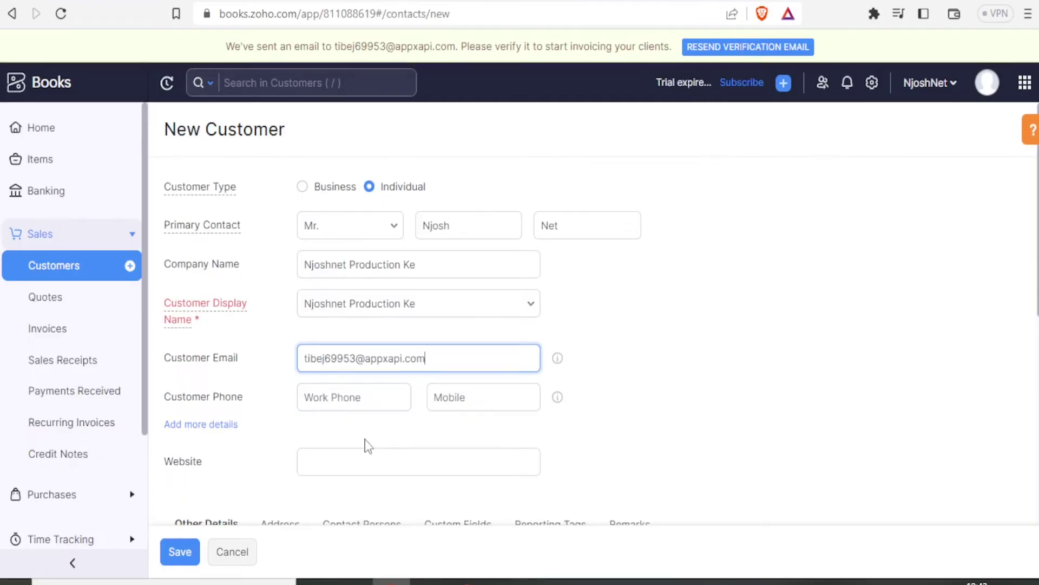
click(321, 467)
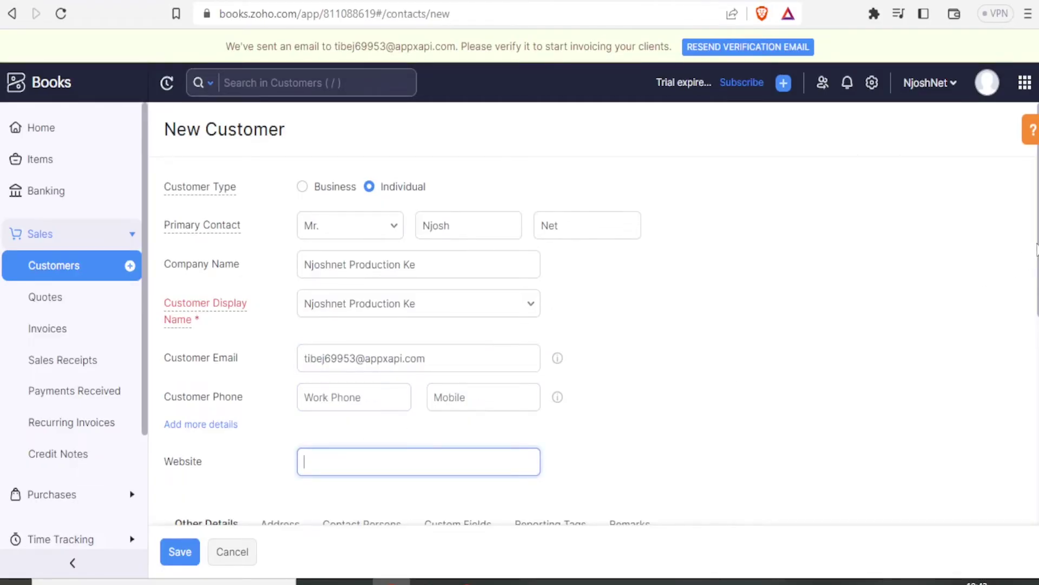
scroll(1035, 252, down, 2)
scroll(1035, 252, down, 4)
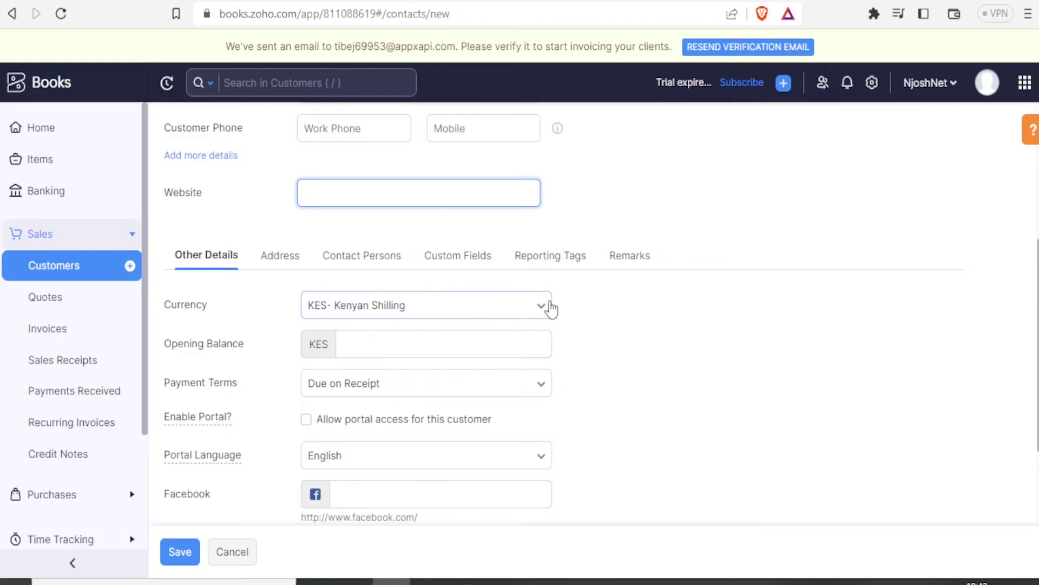
click(551, 308)
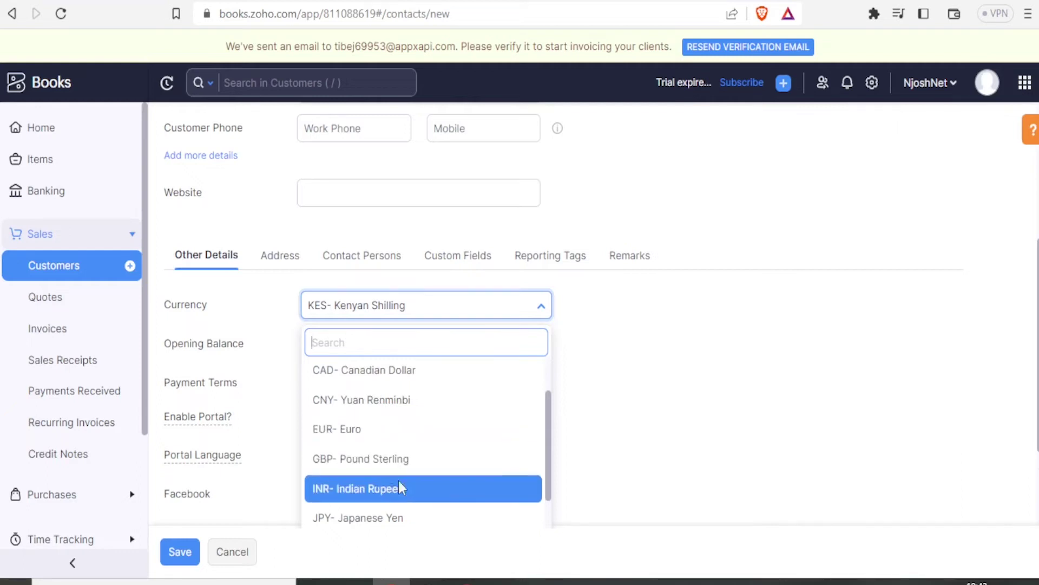
click(430, 311)
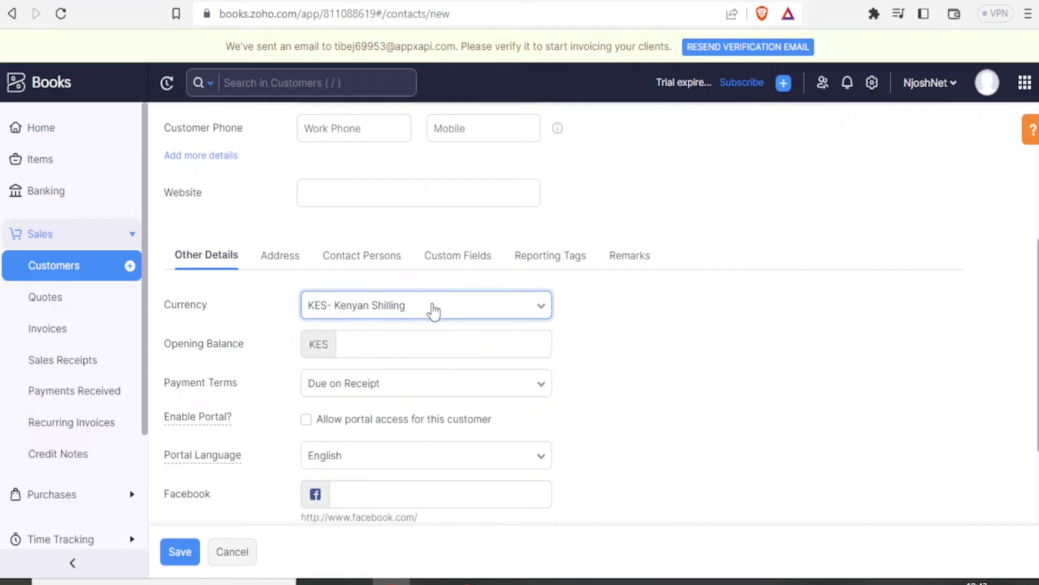
click(356, 342)
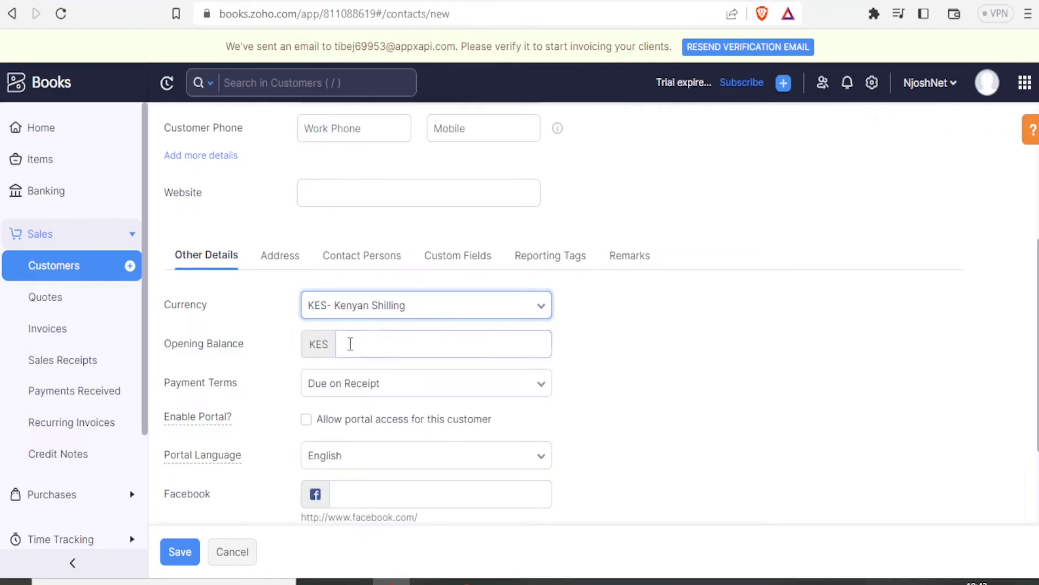
scroll(339, 433, up, 5)
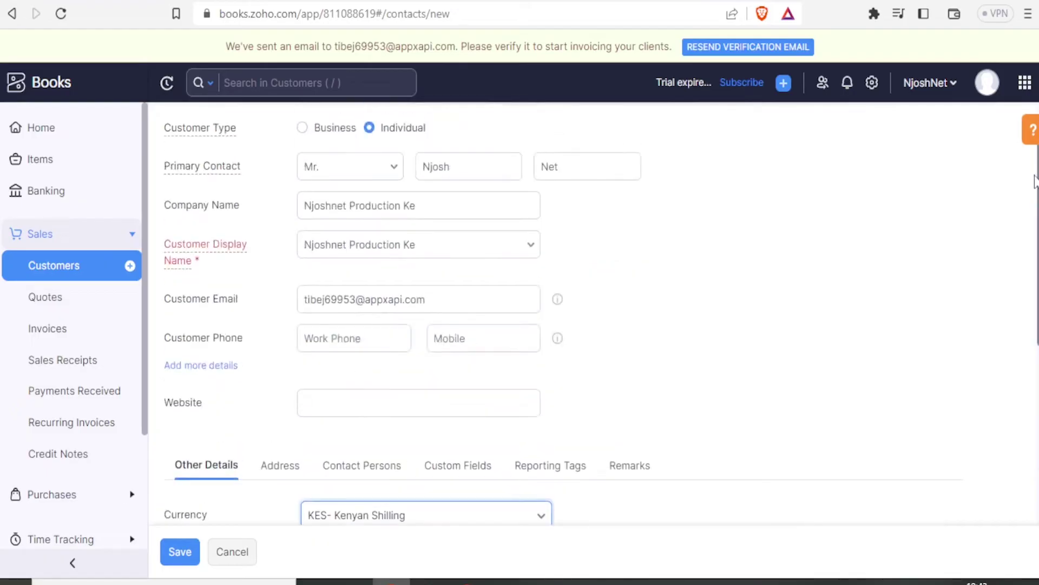
Replace the contact's first and last name and change the salutation to Mrs
scroll(967, 166, up, 1)
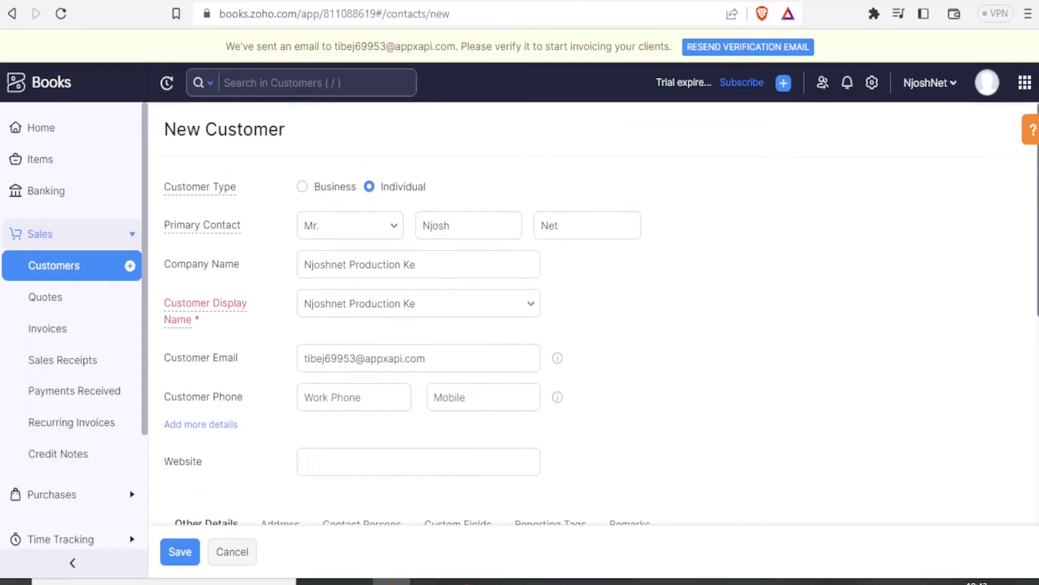
click(483, 227)
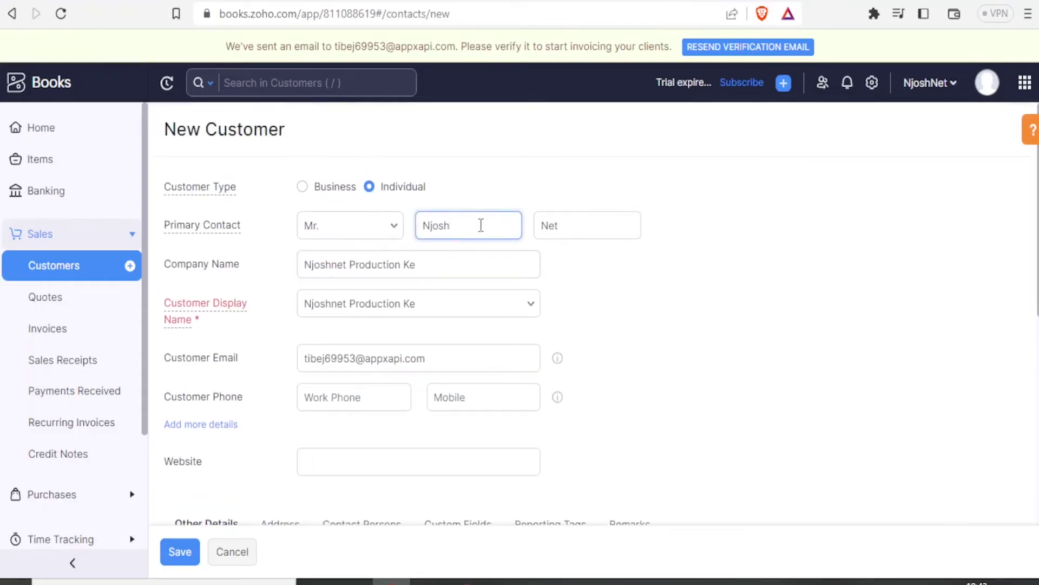
key(BackSpace)
click(563, 226)
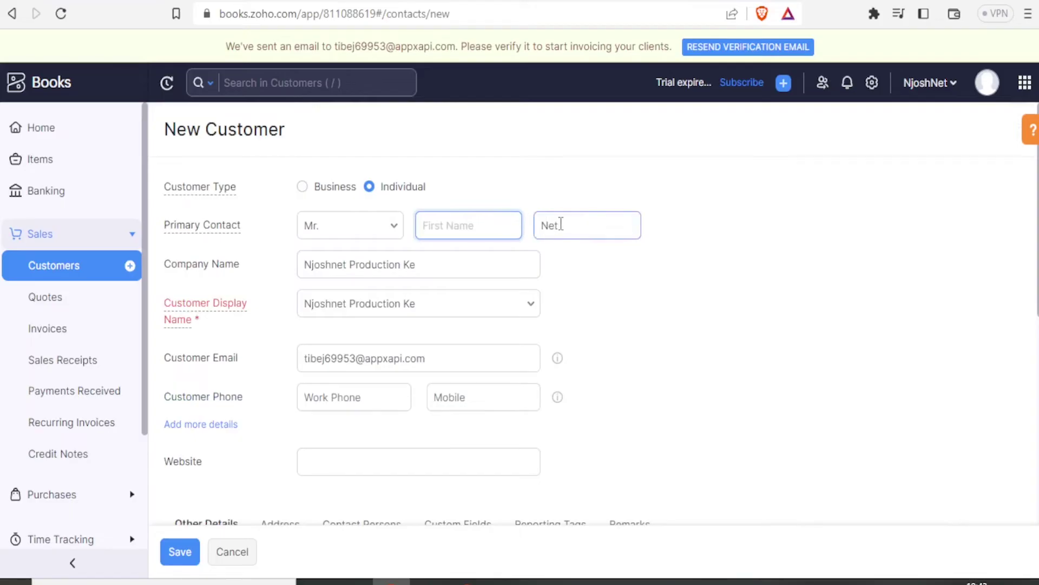
key(BackSpace)
key(BackSpace)
key(BackSpace)
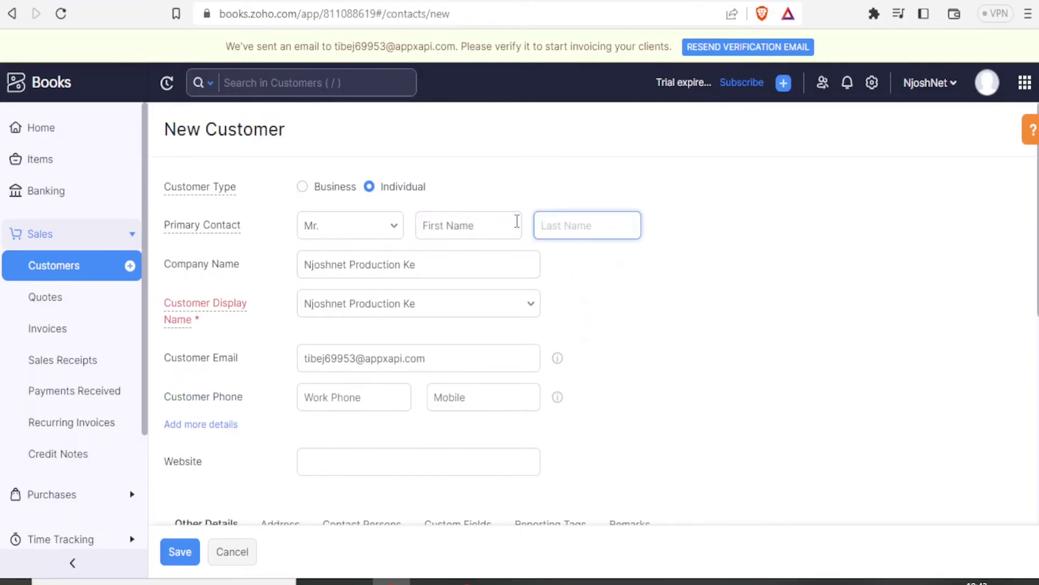
click(465, 226)
text(Carol)
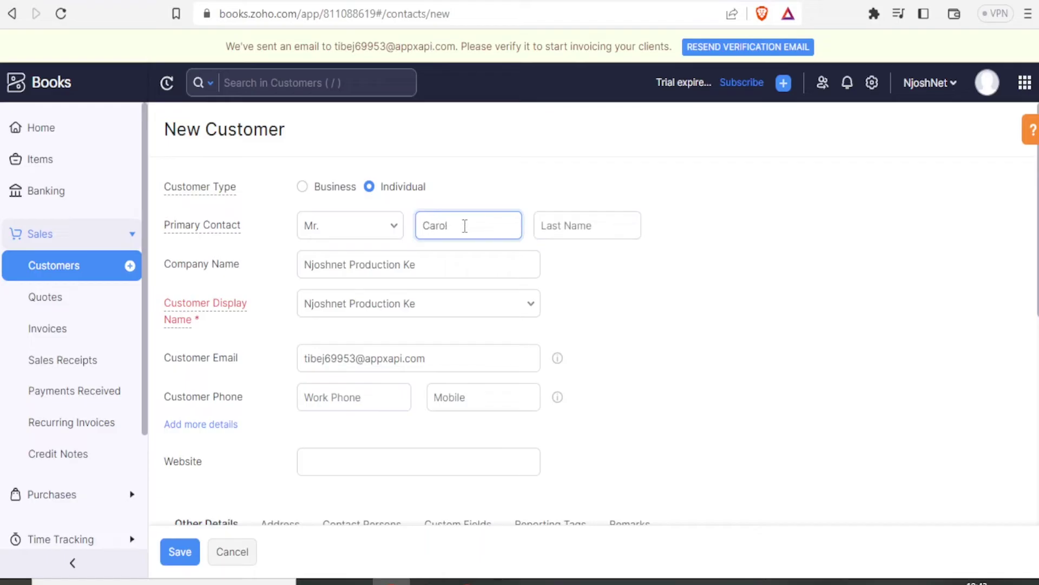
click(576, 226)
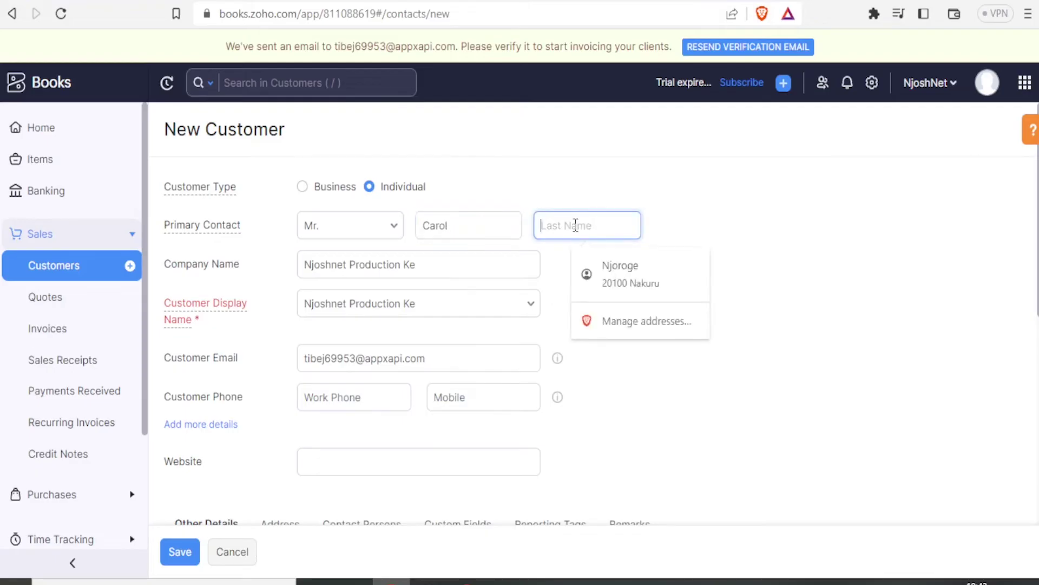
text(Net)
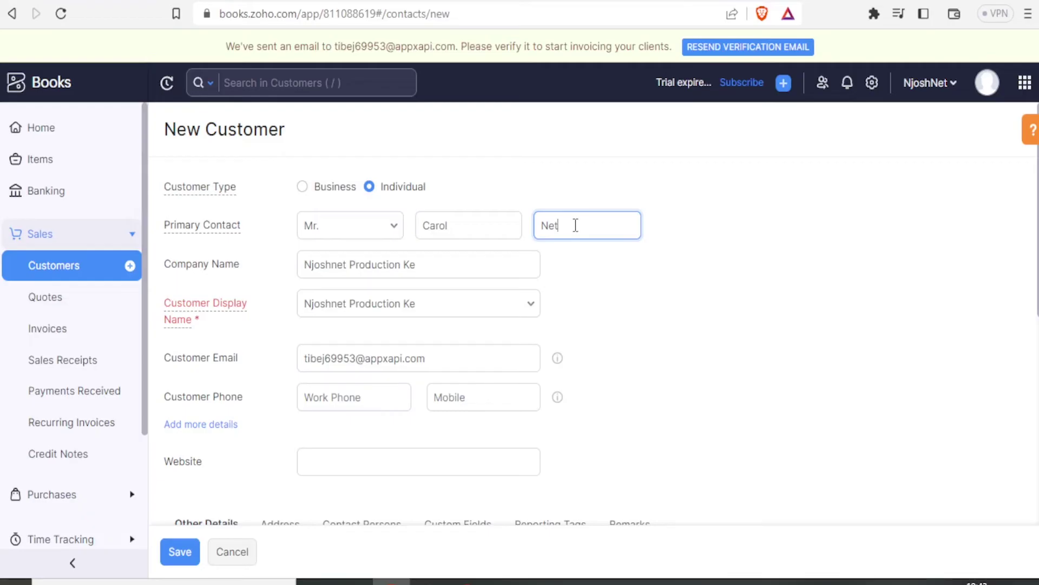
click(321, 227)
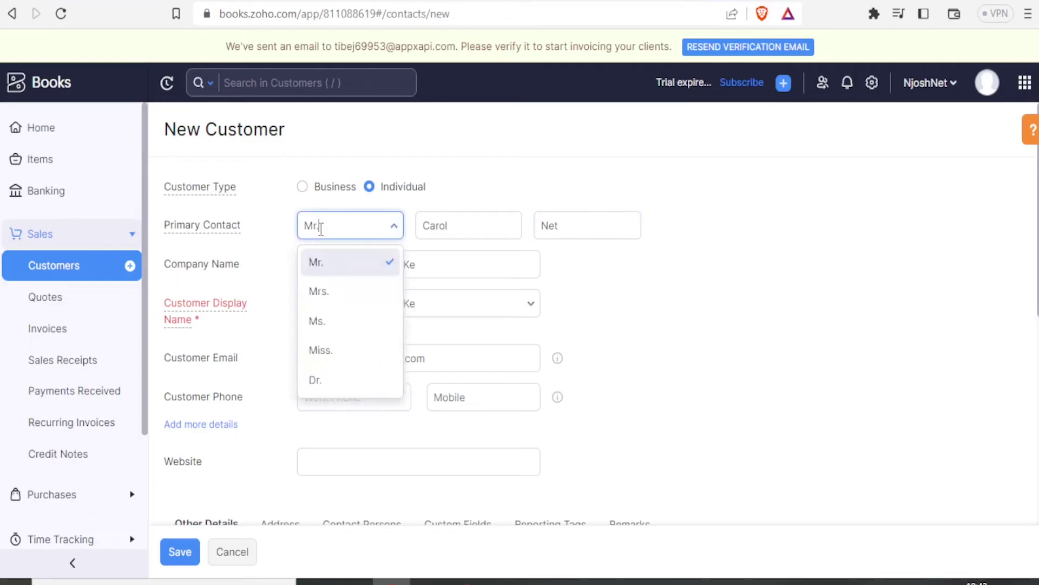
click(322, 302)
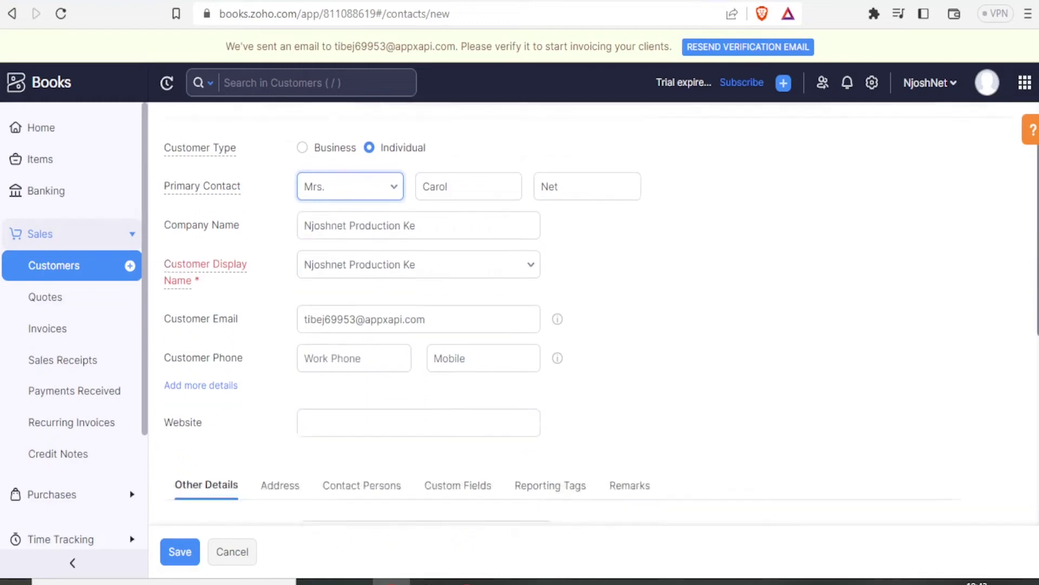
Save the Njoshnet Production Ke customer record with Due on Receipt terms
scroll(1037, 250, down, 8)
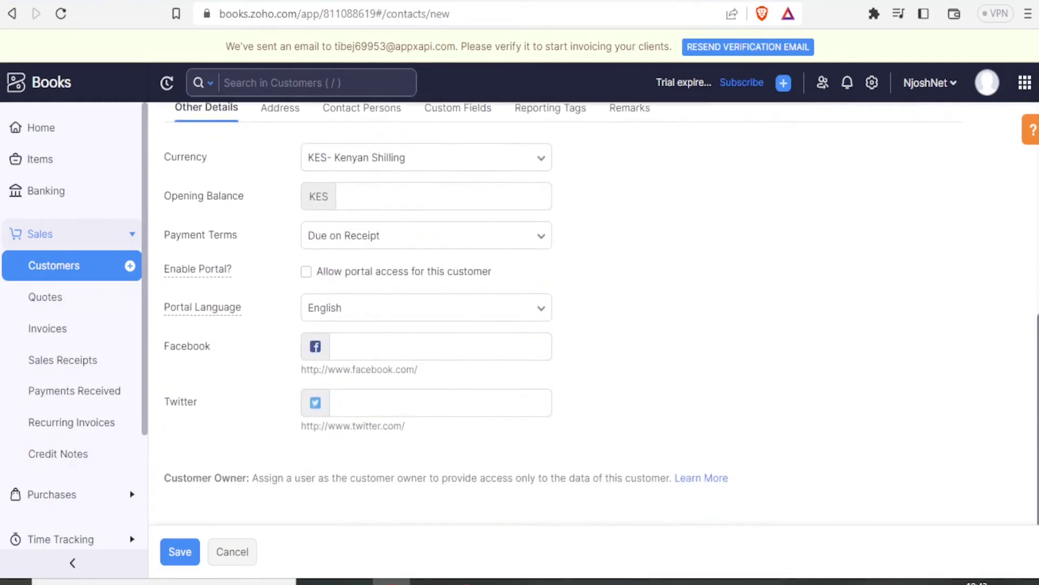
scroll(701, 473, up, 1)
click(345, 440)
click(346, 398)
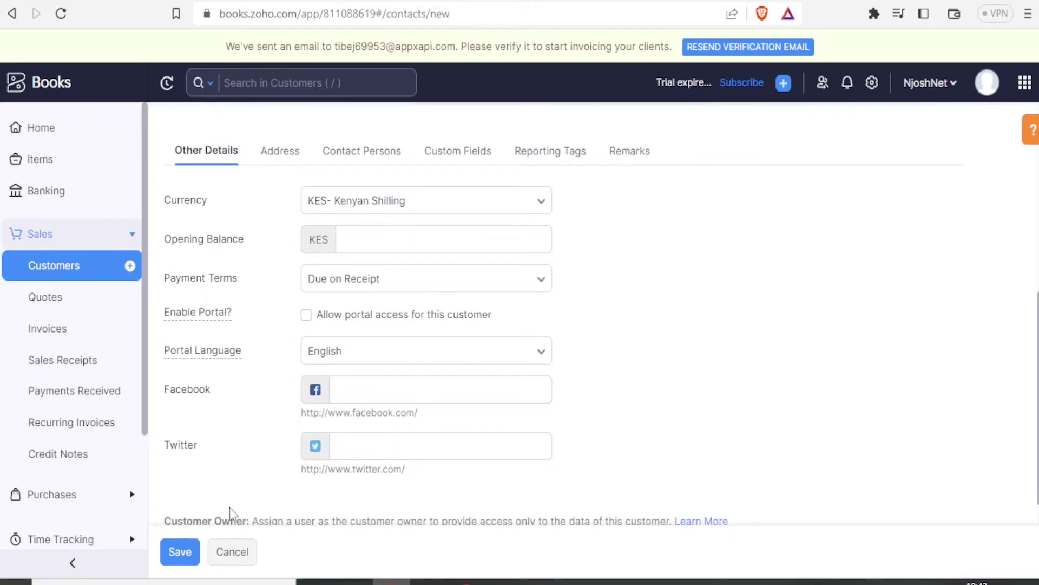
click(184, 552)
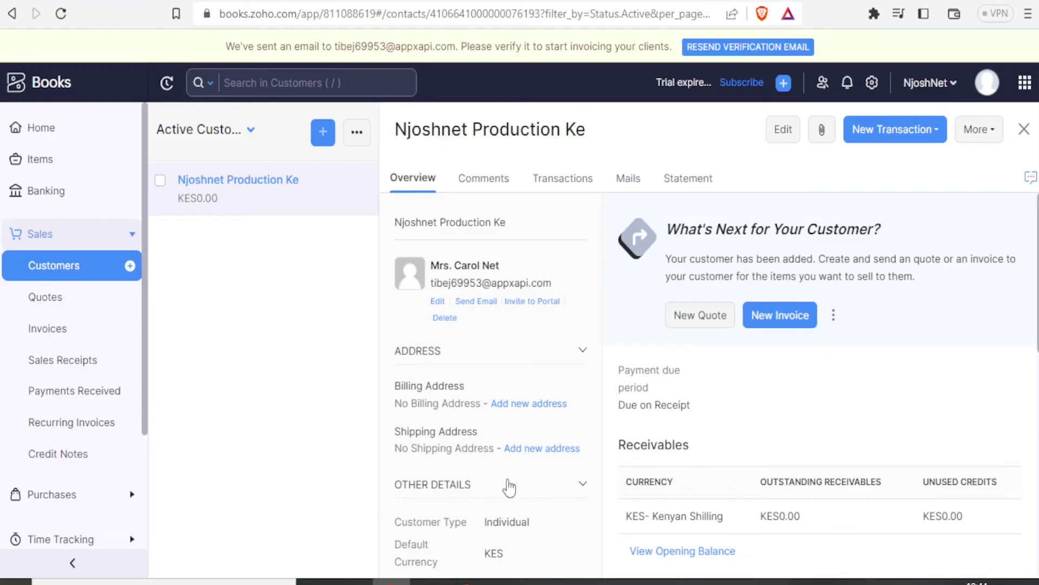
Review the Njoshnet Production Ke overview and open blank invoice INV000001
scroll(1036, 392, down, 4)
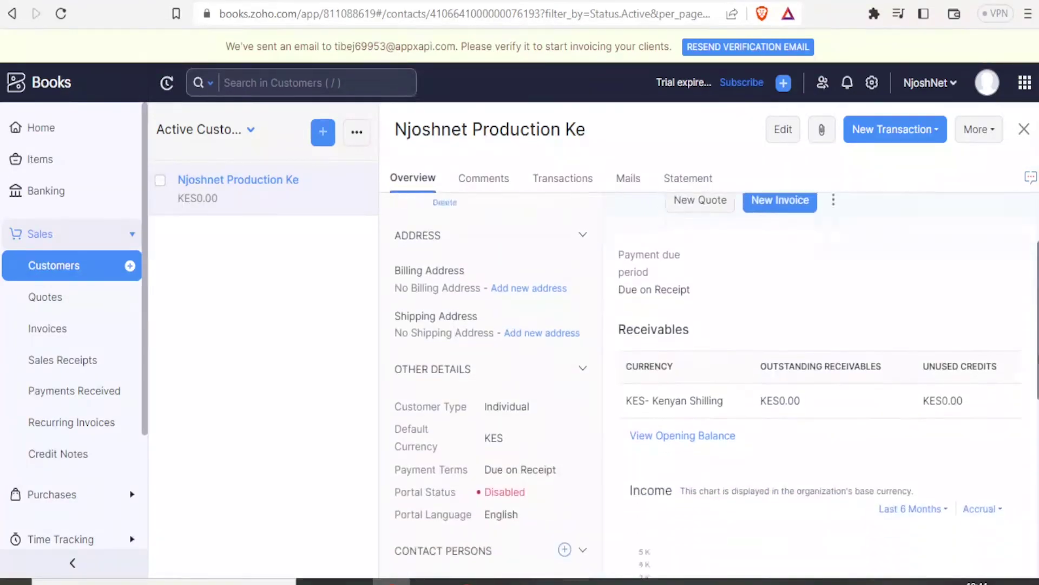
drag(1037, 392, 1036, 419)
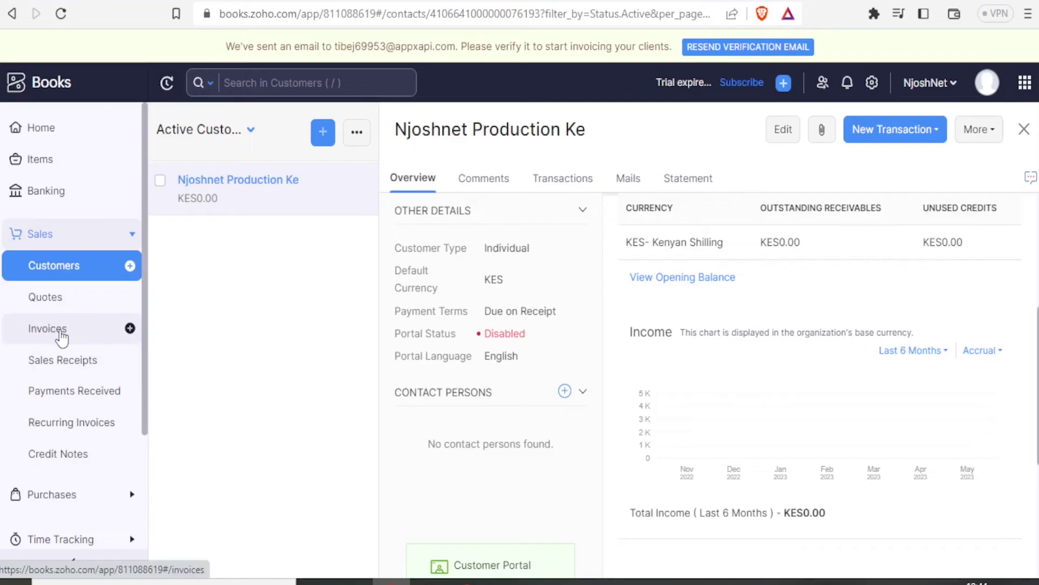
click(130, 329)
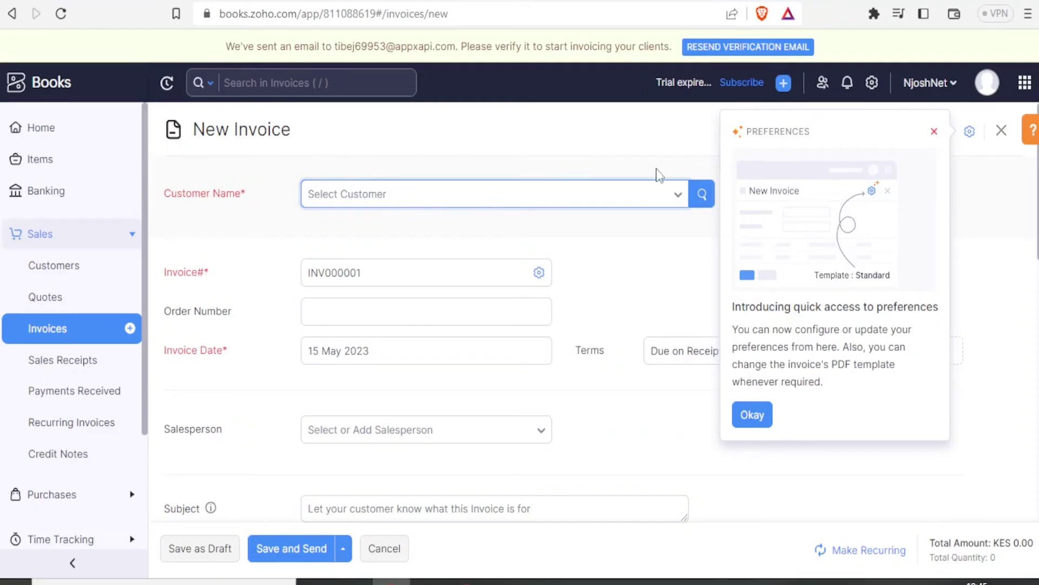
Pick Njoshnet Production Ke from the customer list after abandoning an accidental new-customer form
click(678, 196)
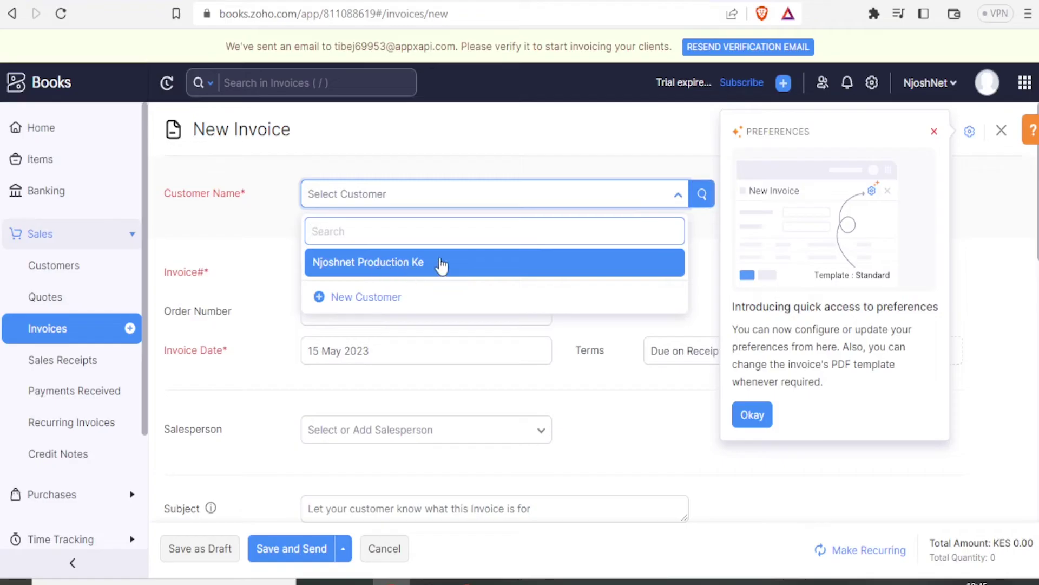
click(319, 304)
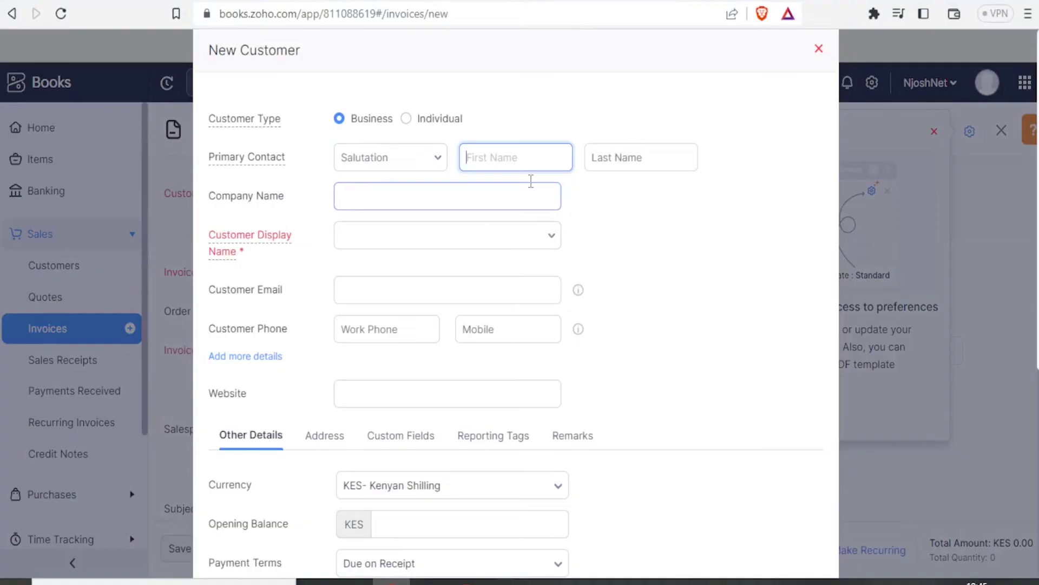
click(817, 50)
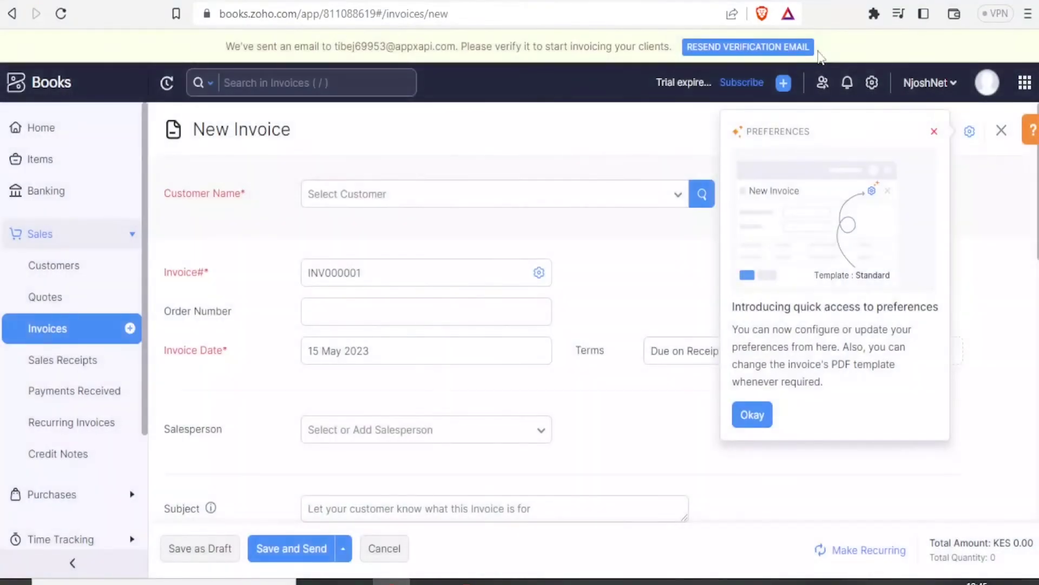
click(679, 196)
click(424, 266)
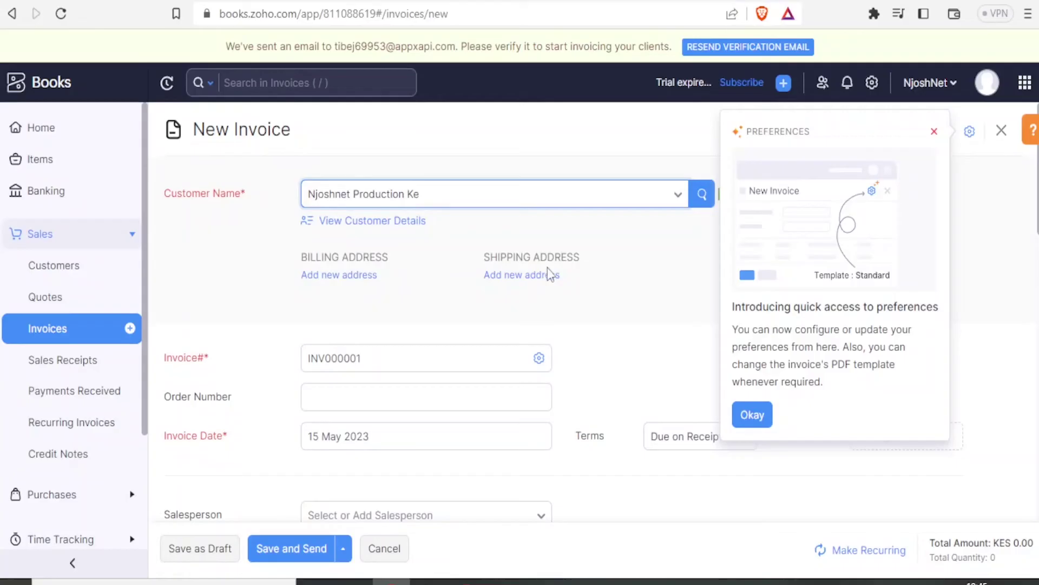
Replace INV000001 with Njosh00123 as a manual number for this invoice only
click(388, 368)
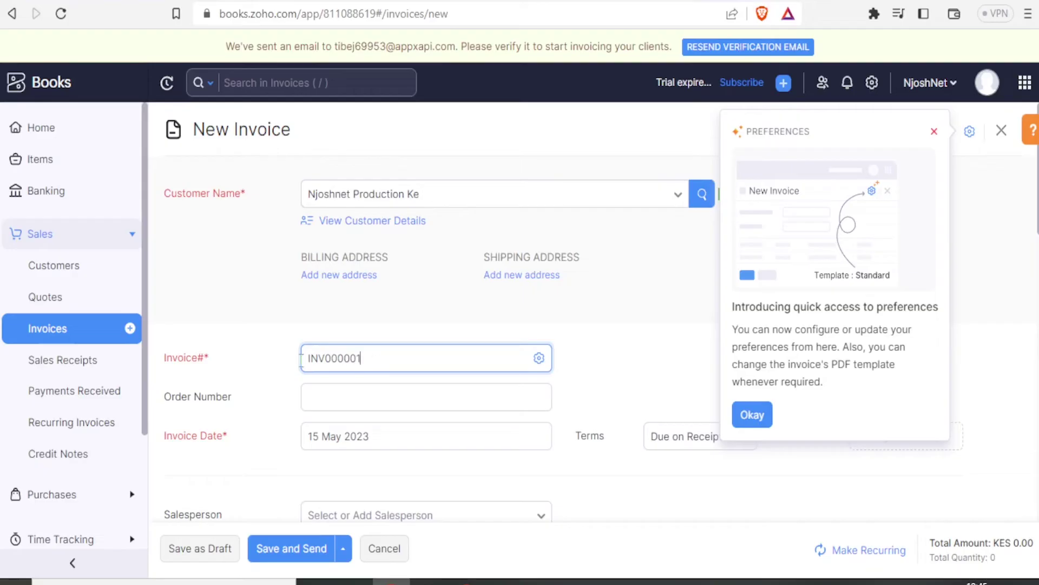
drag(374, 356, 293, 362)
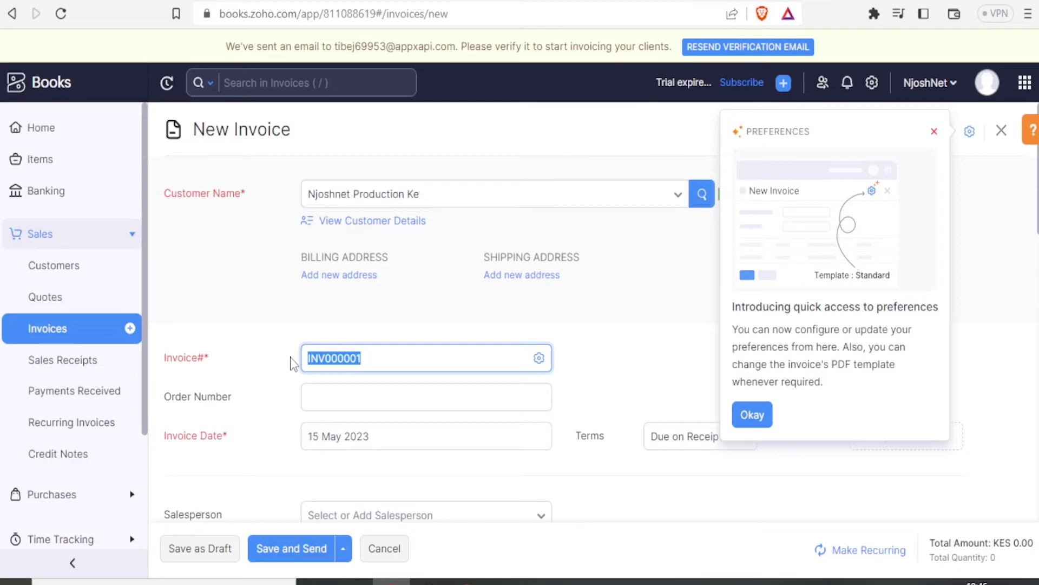
text(Njosh)
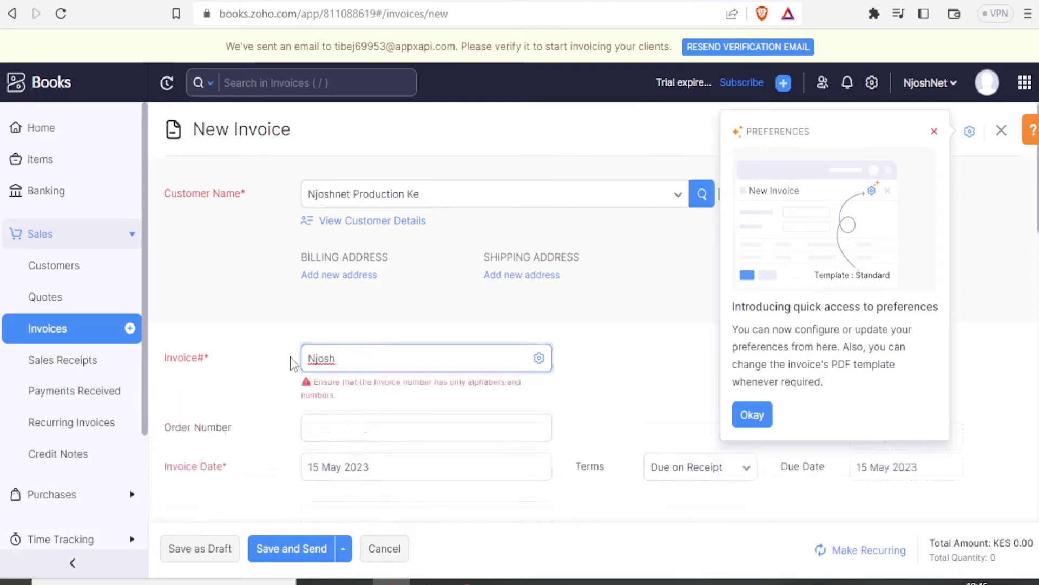
text( 00123)
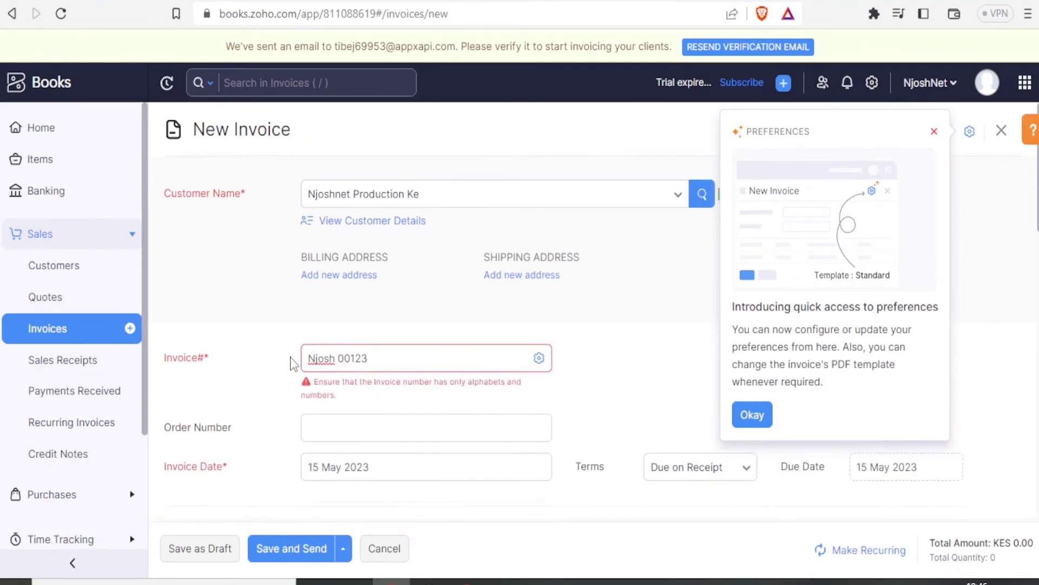
key(Left)
key(Left)
key(Left)
key(Left)
key(Left)
key(BackSpace)
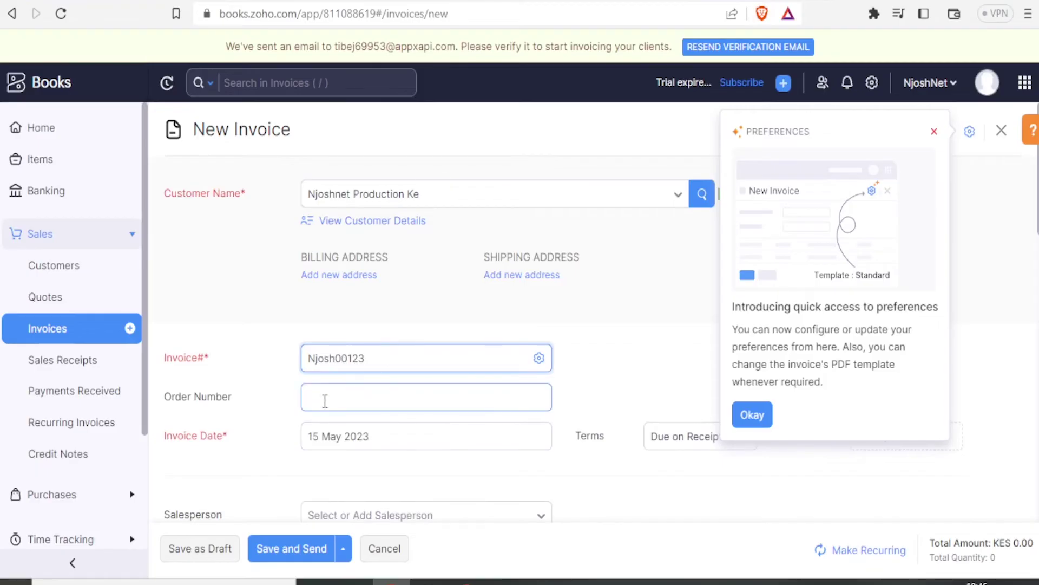
click(324, 406)
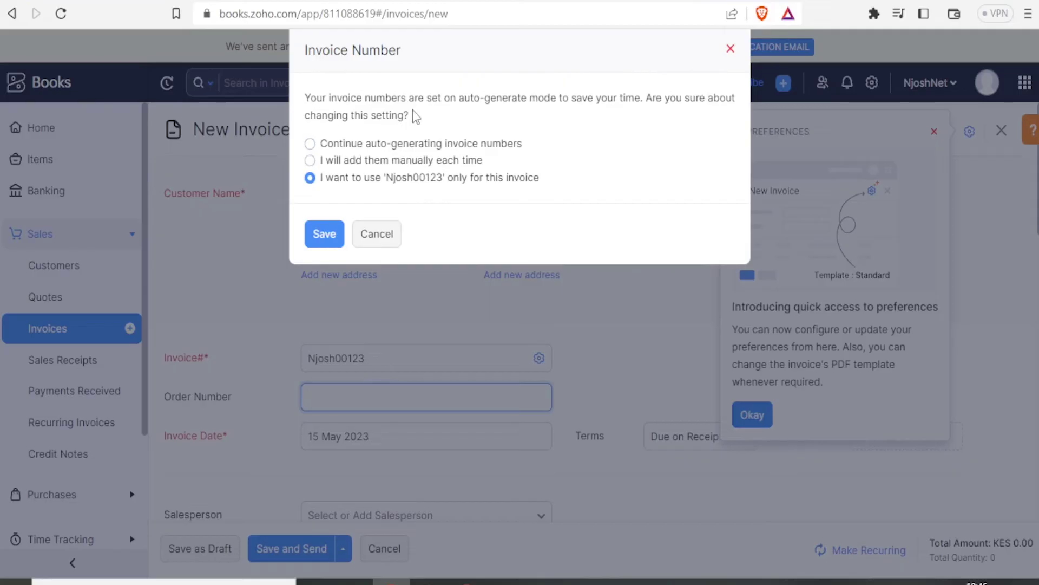
click(338, 236)
click(330, 362)
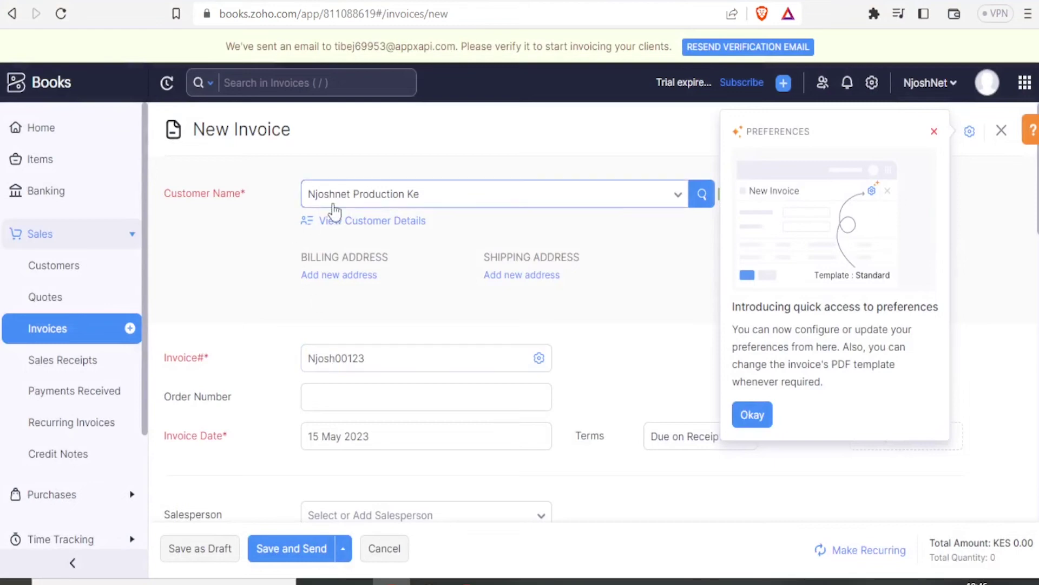
Enter order number 001 and keep the invoice date at 15 May 2023
click(344, 399)
text(001)
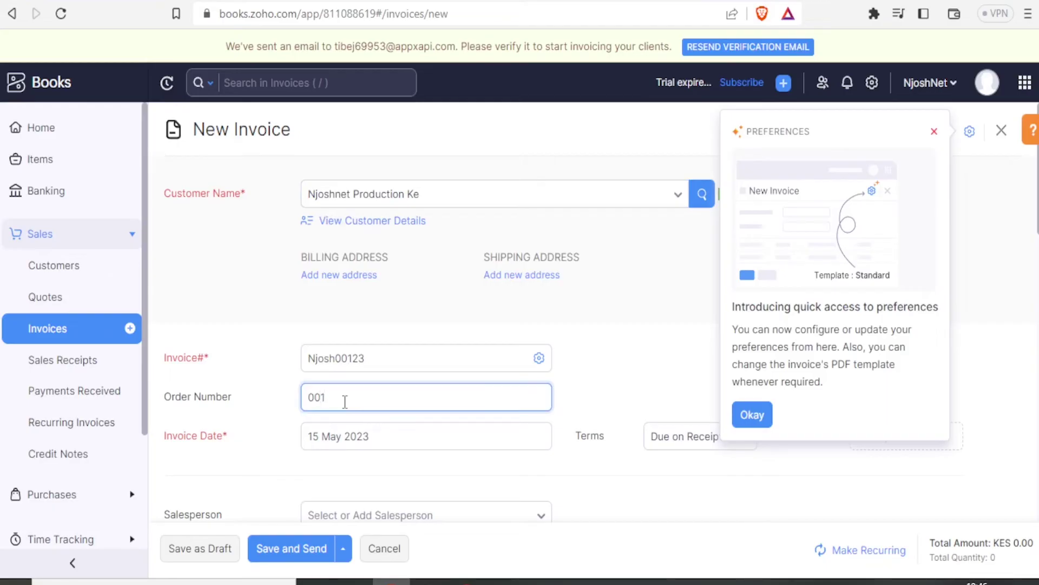
click(388, 438)
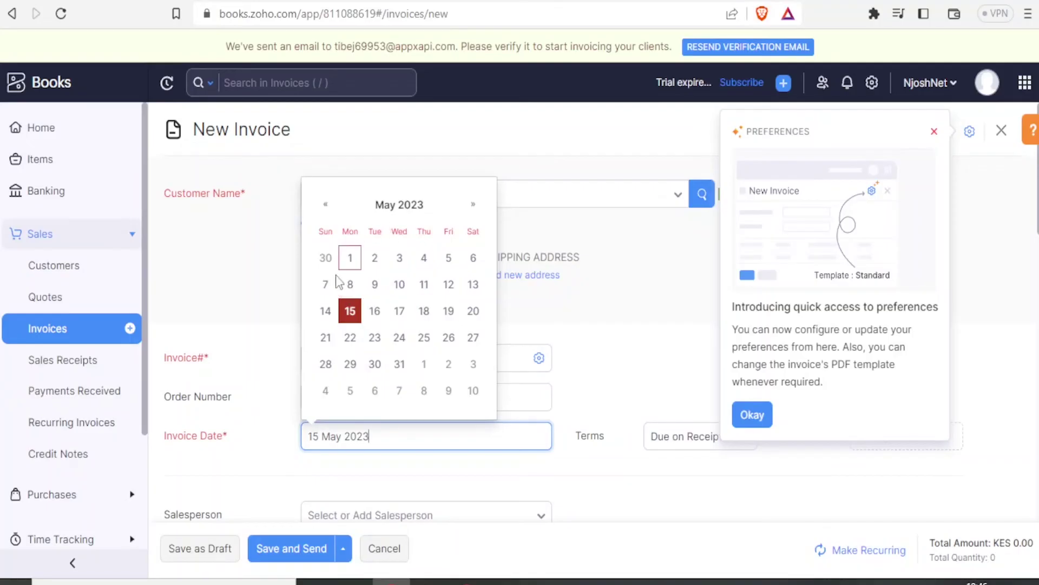
click(350, 312)
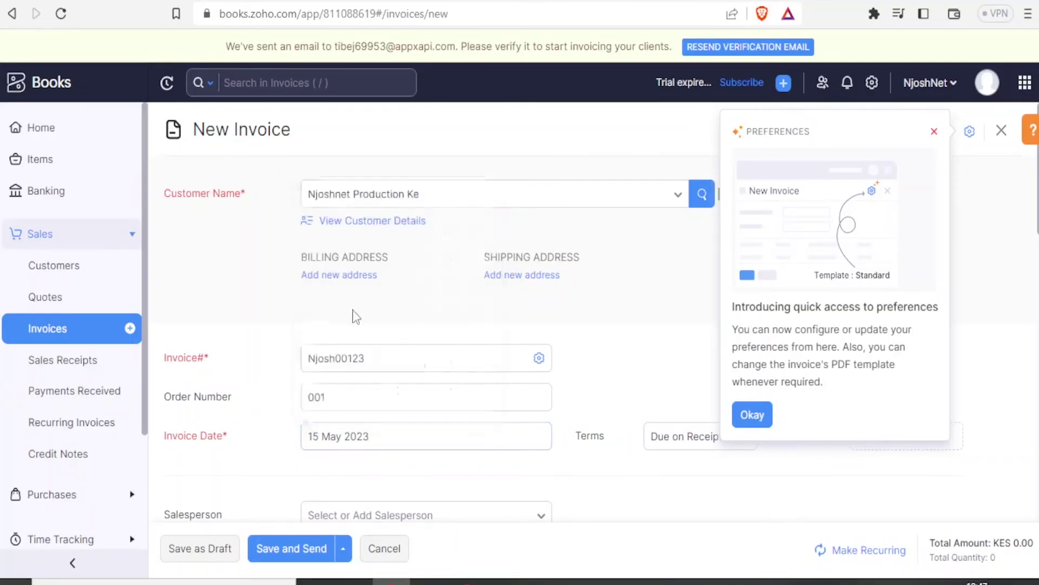
click(934, 133)
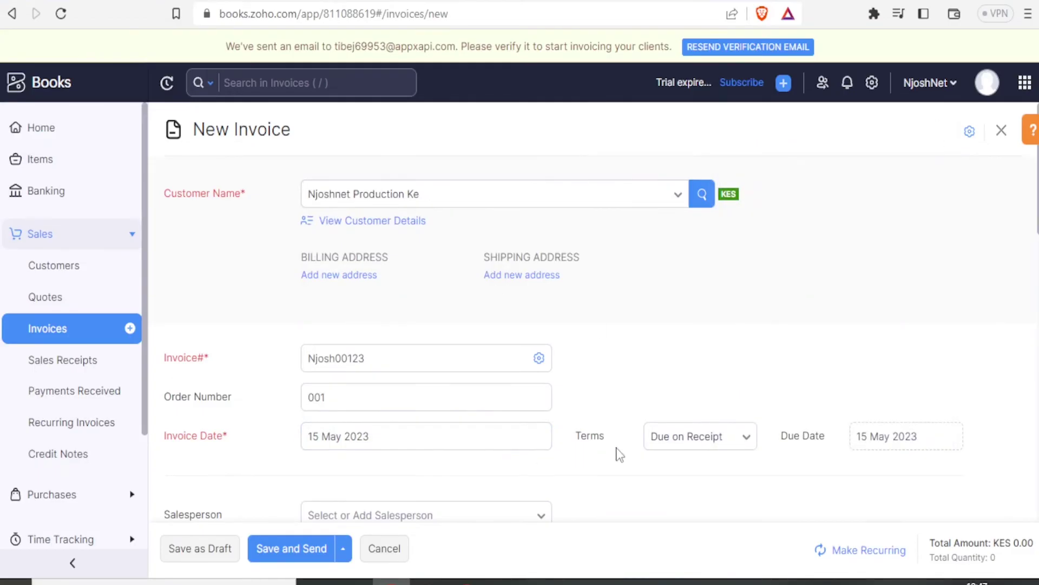
Set the due date to 17 May 2023, switching the terms to Custom
click(747, 441)
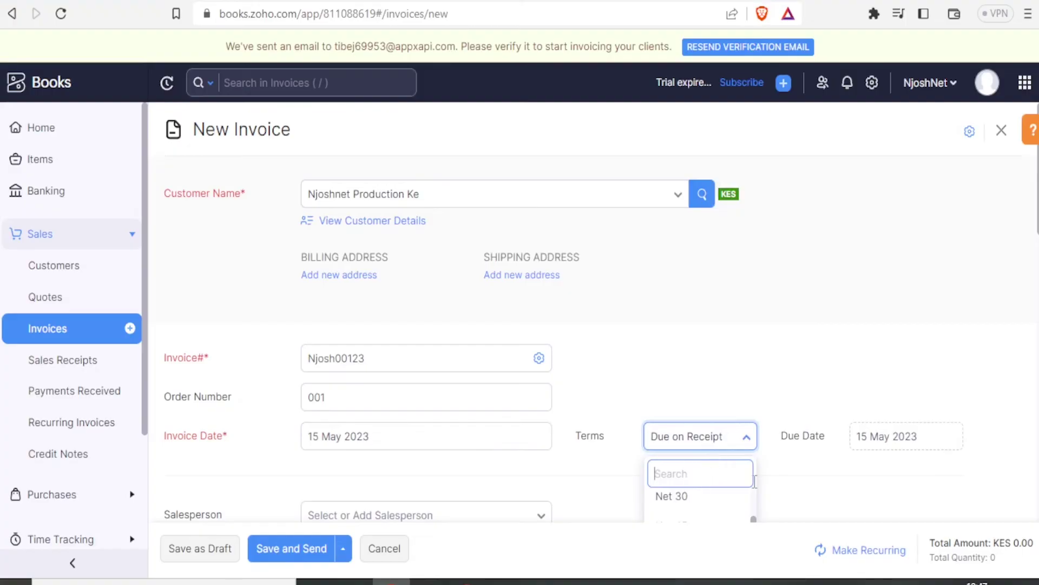
drag(753, 523, 700, 436)
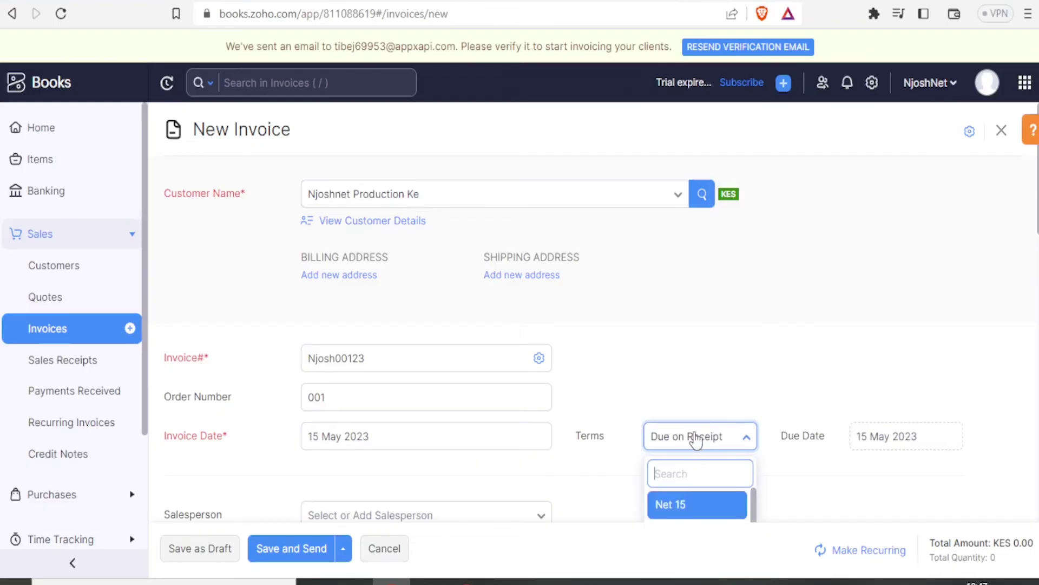
click(696, 439)
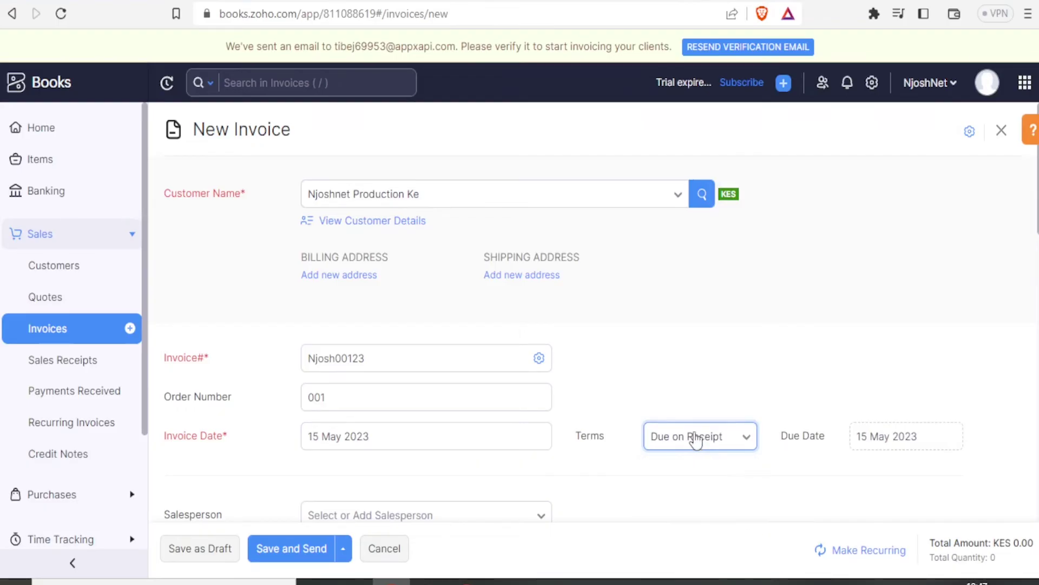
click(919, 436)
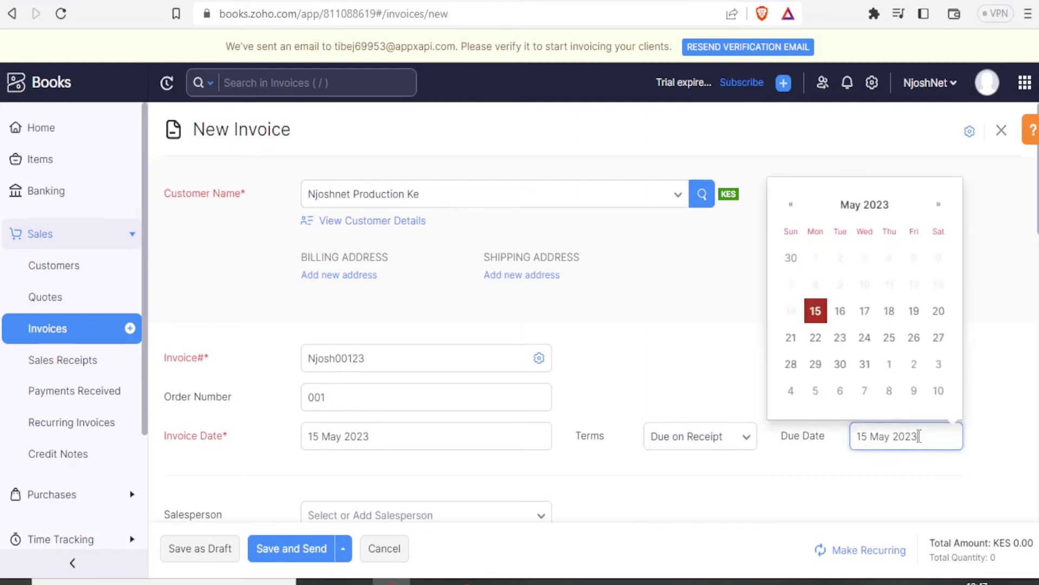
click(866, 313)
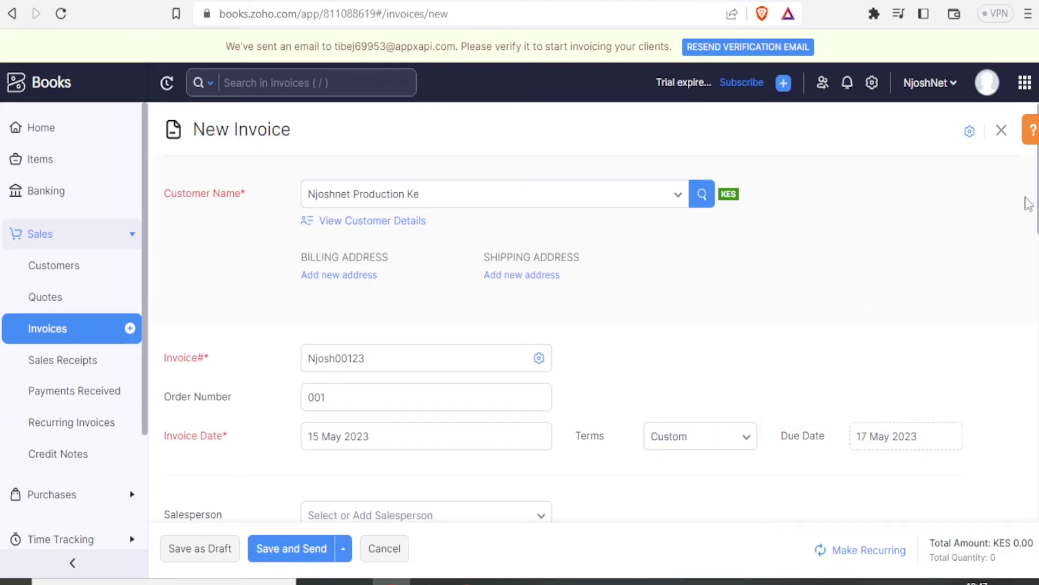
scroll(584, 311, down, 3)
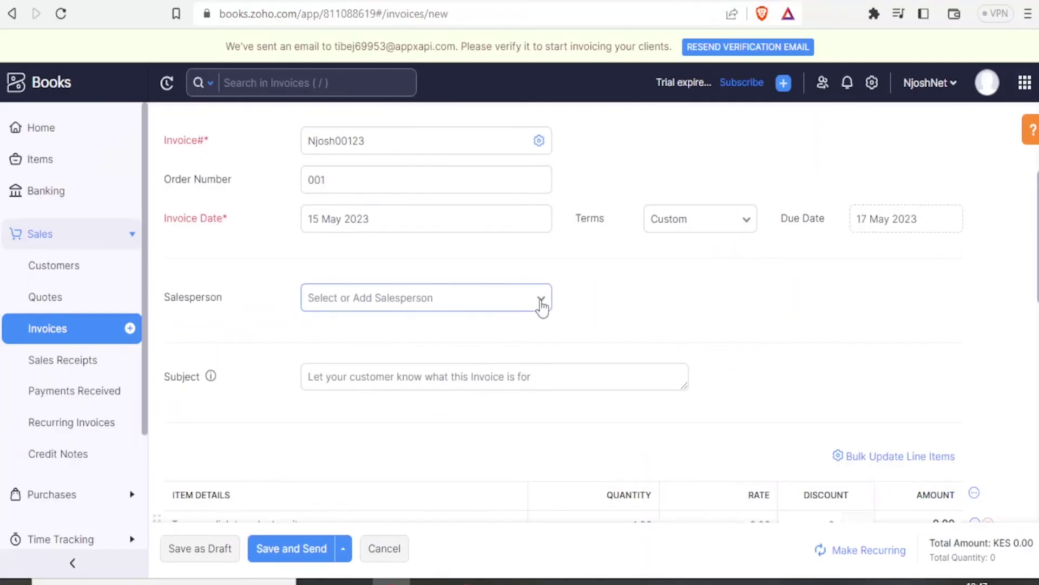
Enter the subject 'Invoice for video captioning', leaving the salesperson unset
click(541, 301)
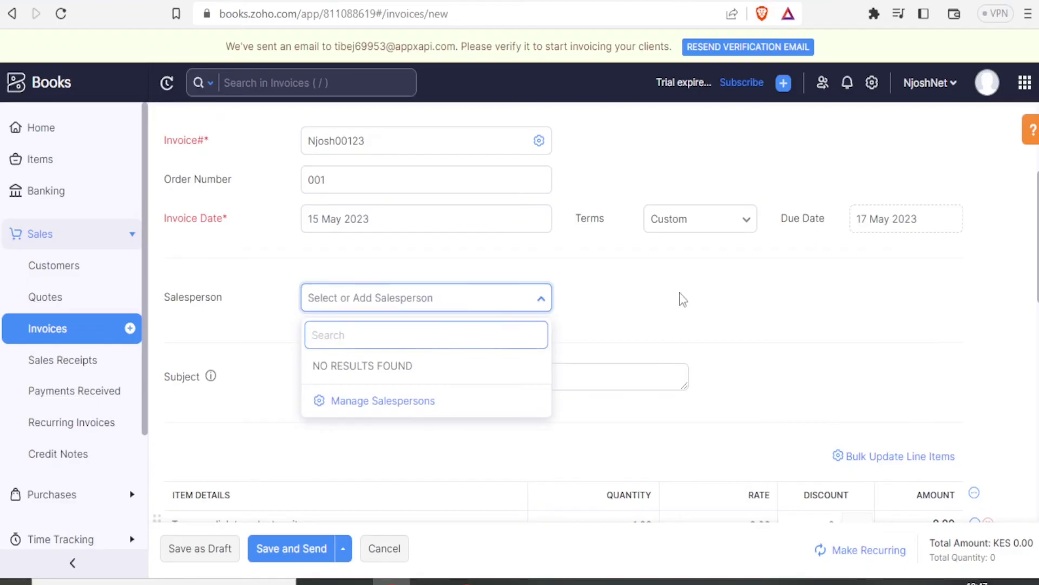
click(713, 287)
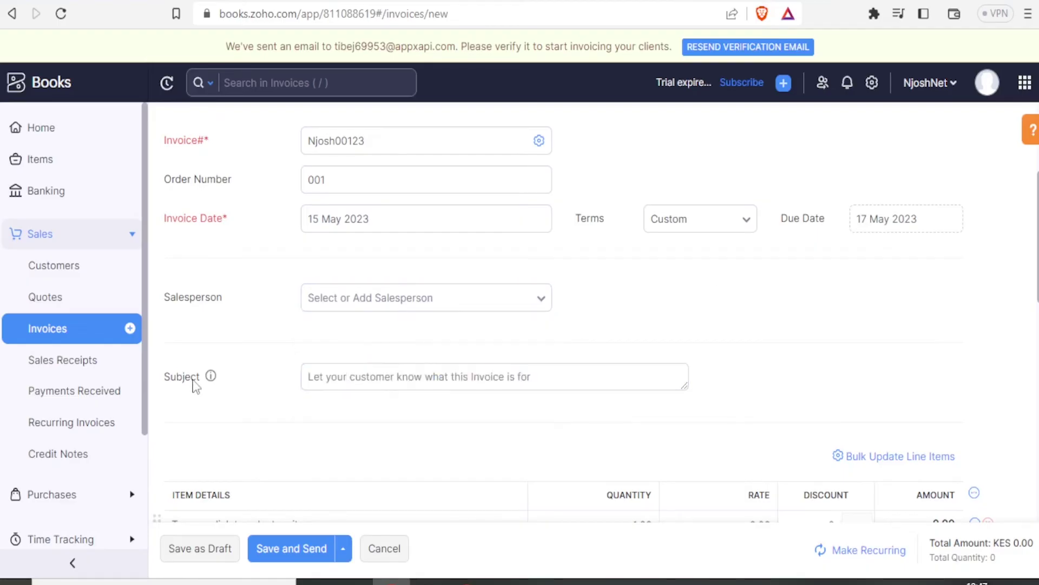
click(514, 376)
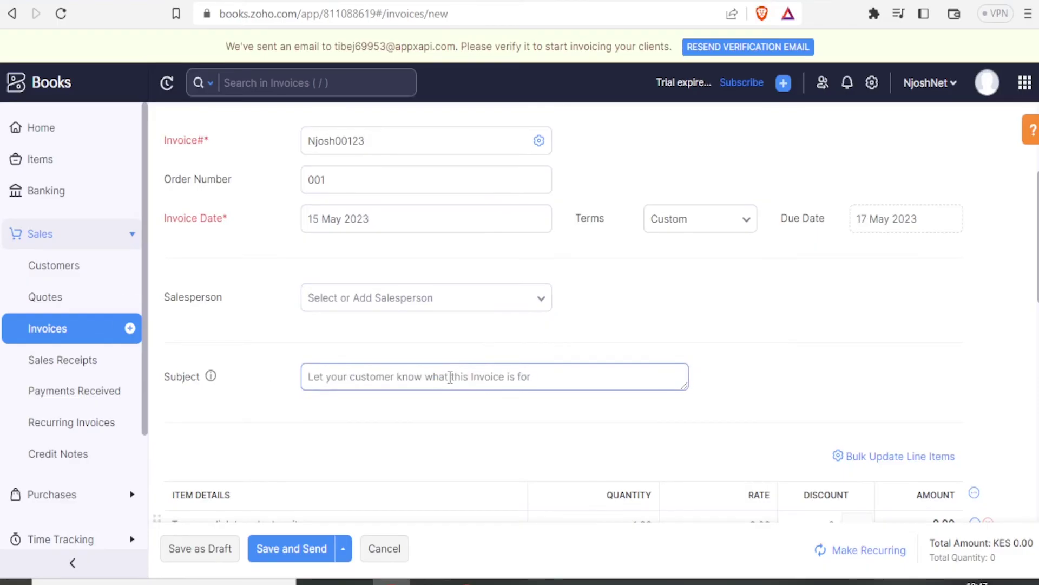
click(537, 378)
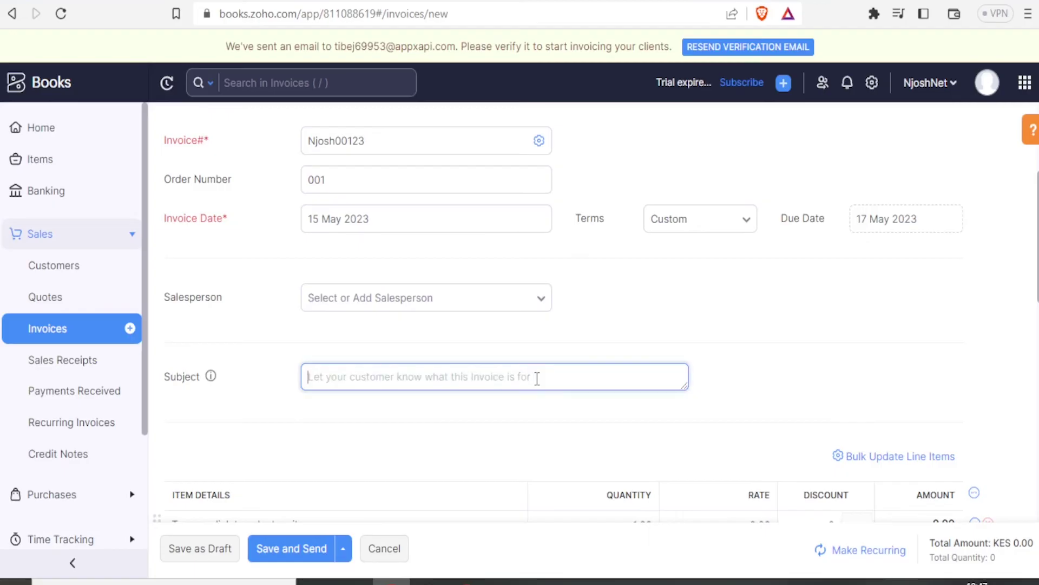
text(Inv)
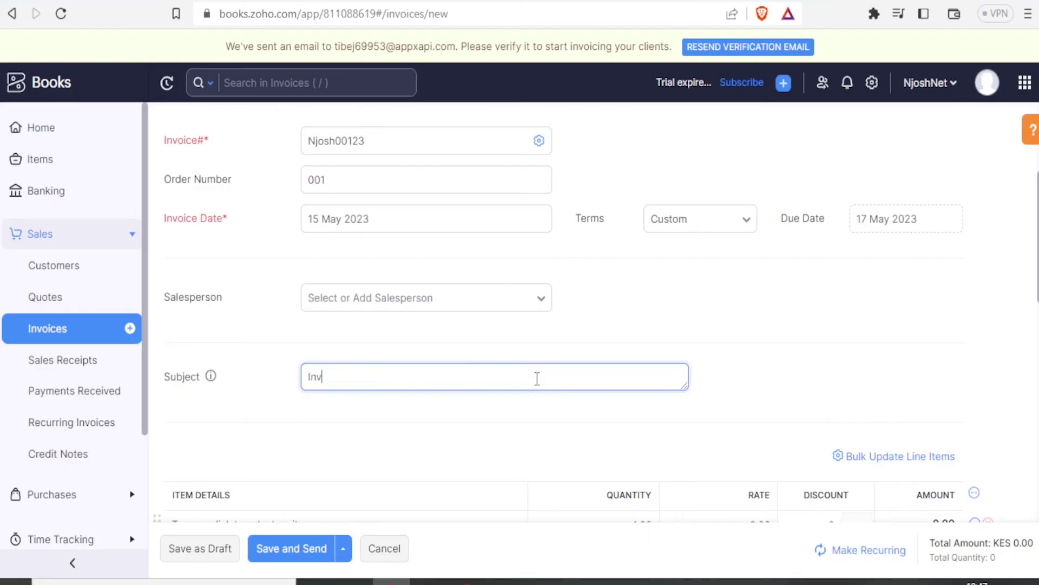
text(oice for video captioning)
scroll(537, 378, down, 4)
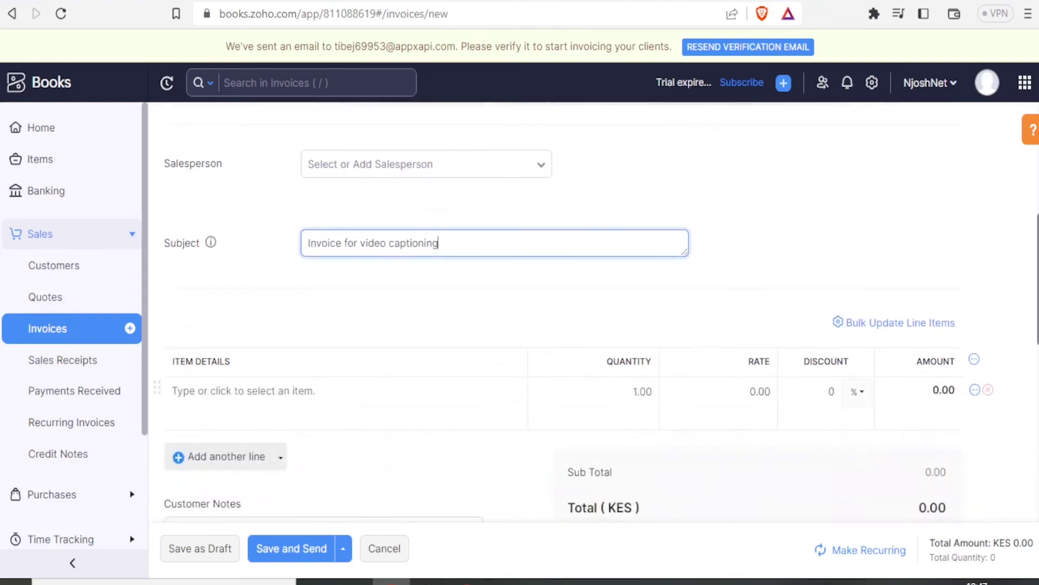
scroll(602, 310, down, 2)
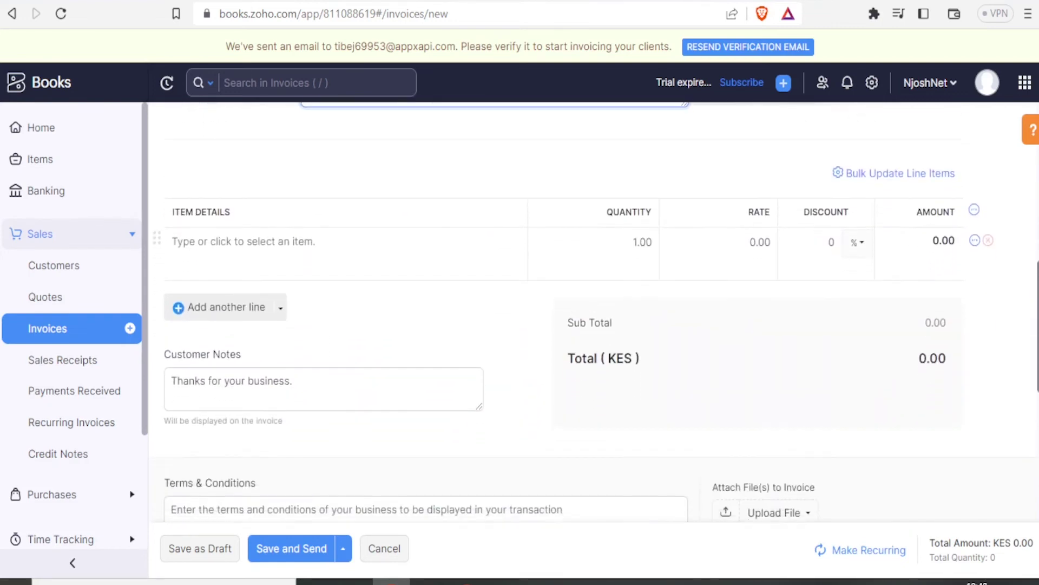
scroll(598, 310, down, 1)
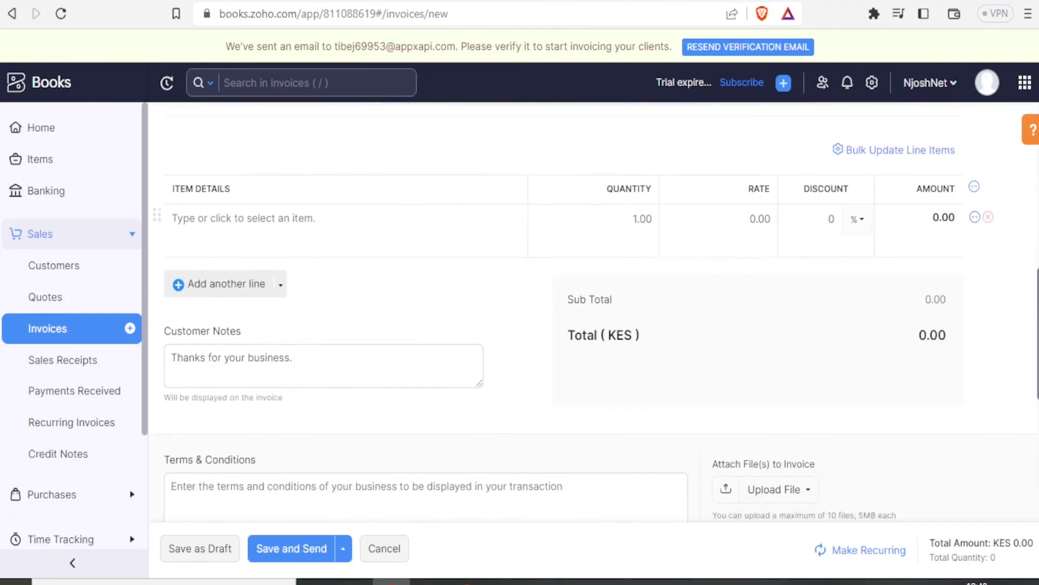
click(268, 222)
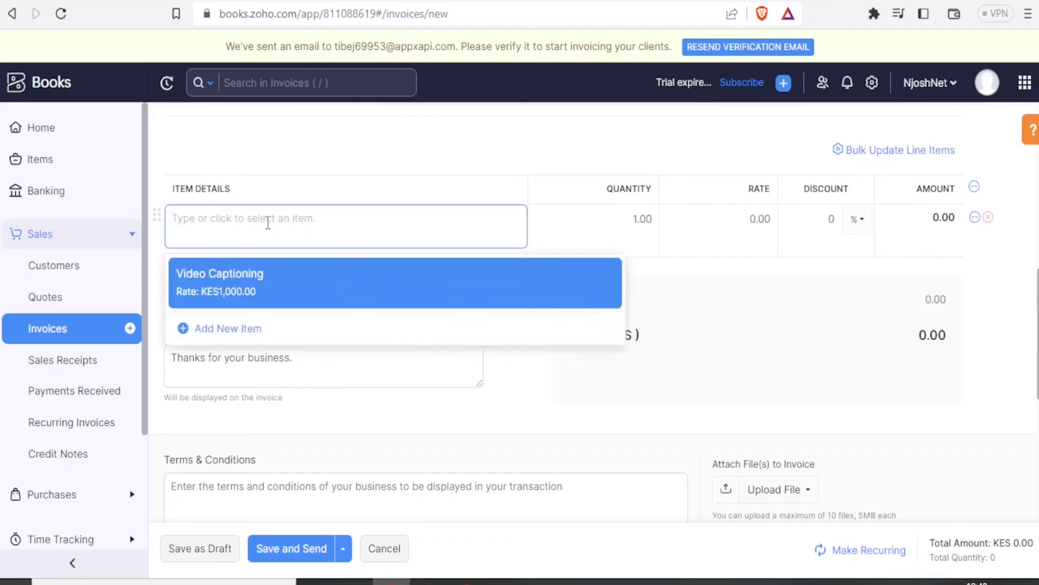
Add the Video Captioning item for a KES 1,000.00 total and save the invoice for emailing
click(267, 280)
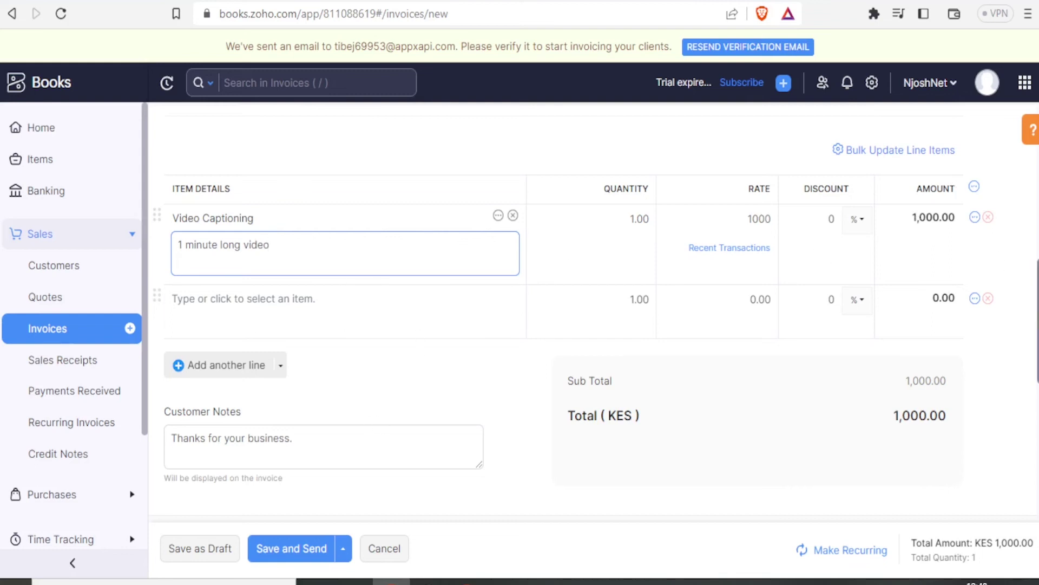
scroll(1033, 319, down, 3)
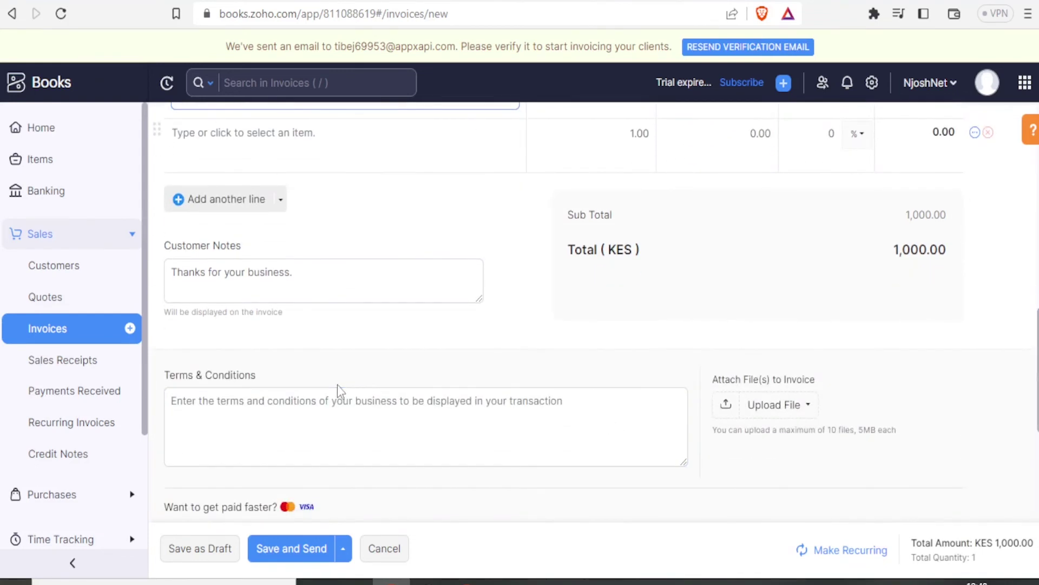
click(307, 282)
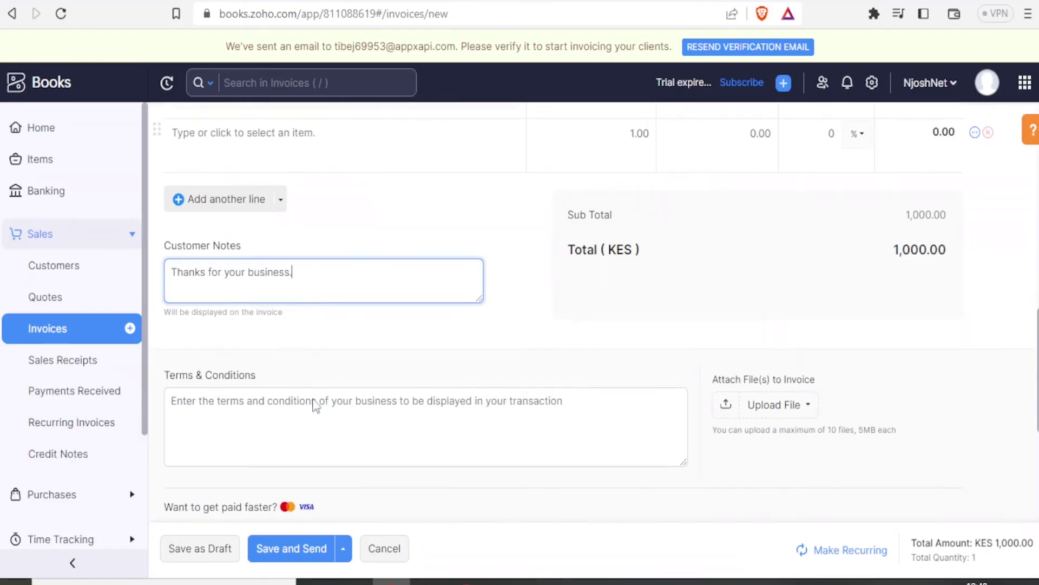
click(301, 414)
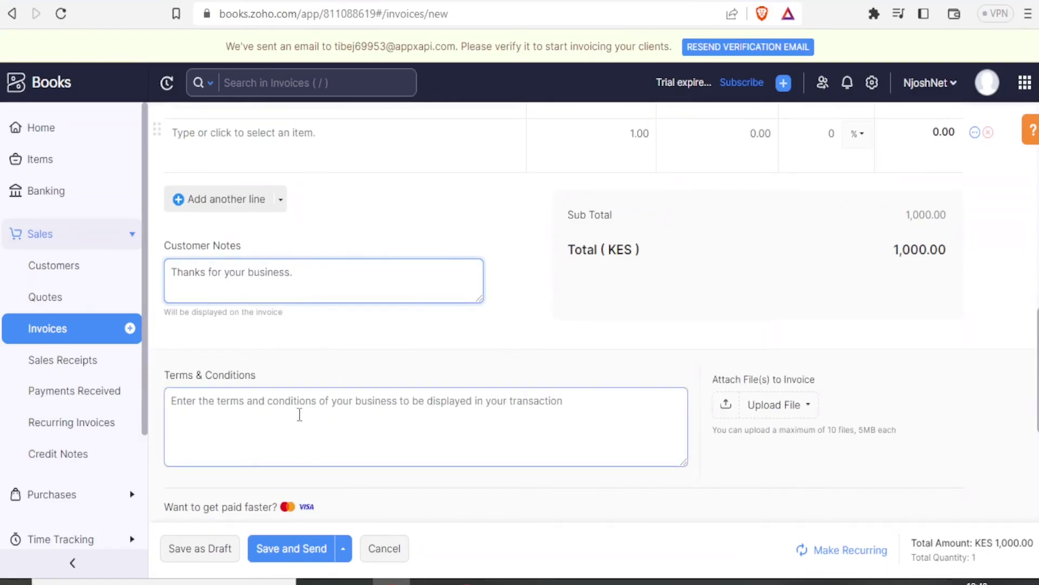
click(331, 405)
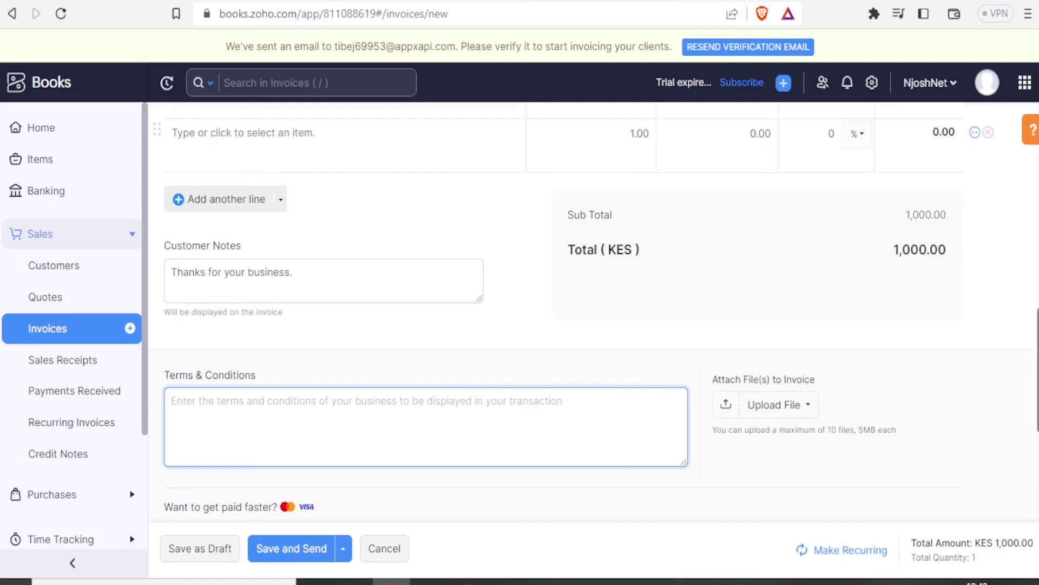
scroll(791, 507, down, 5)
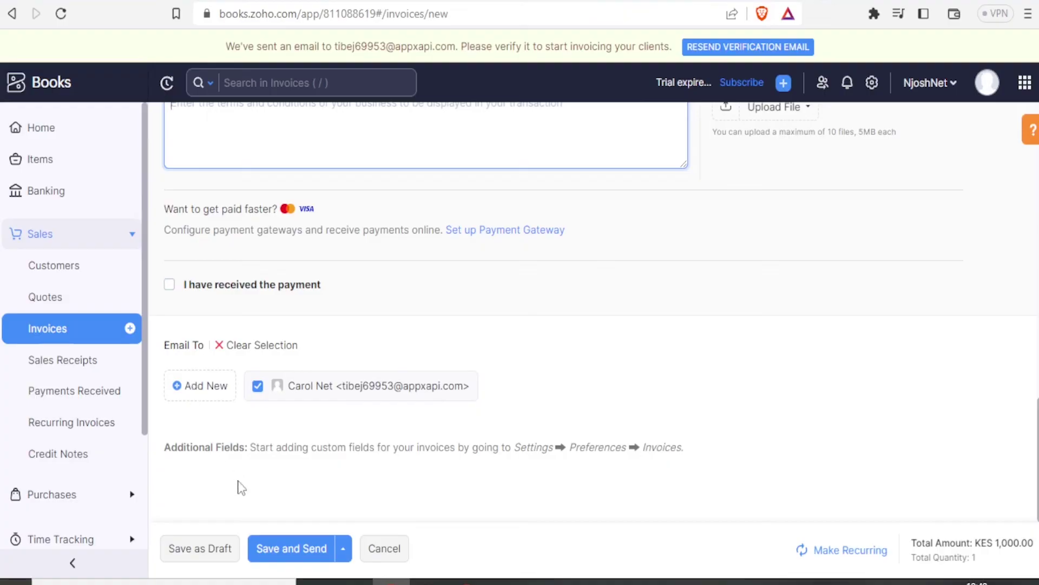
click(281, 551)
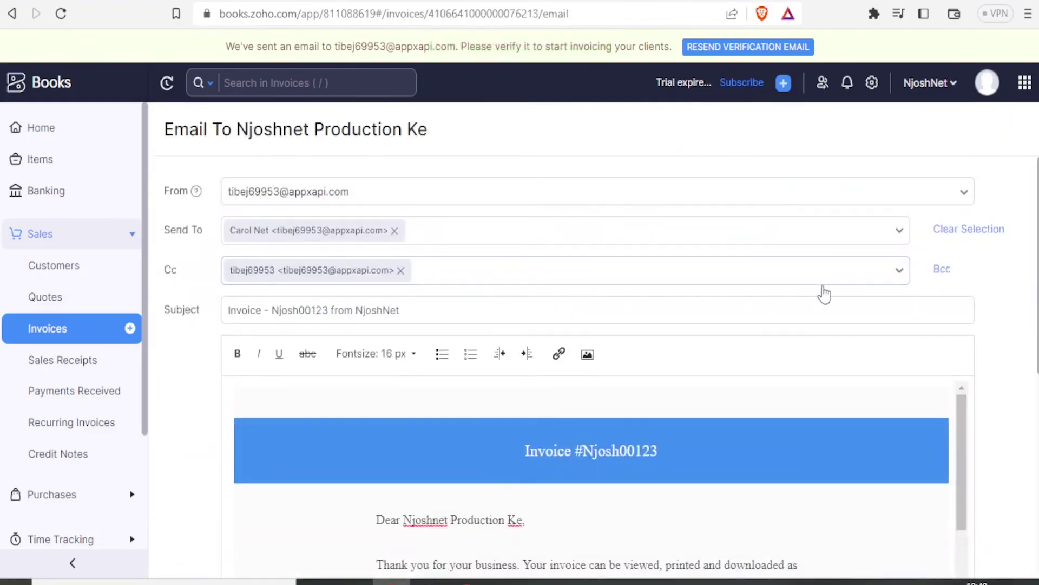
Scroll through the invoice email preview down to the attached Njosh00123 PDF
scroll(1035, 395, down, 3)
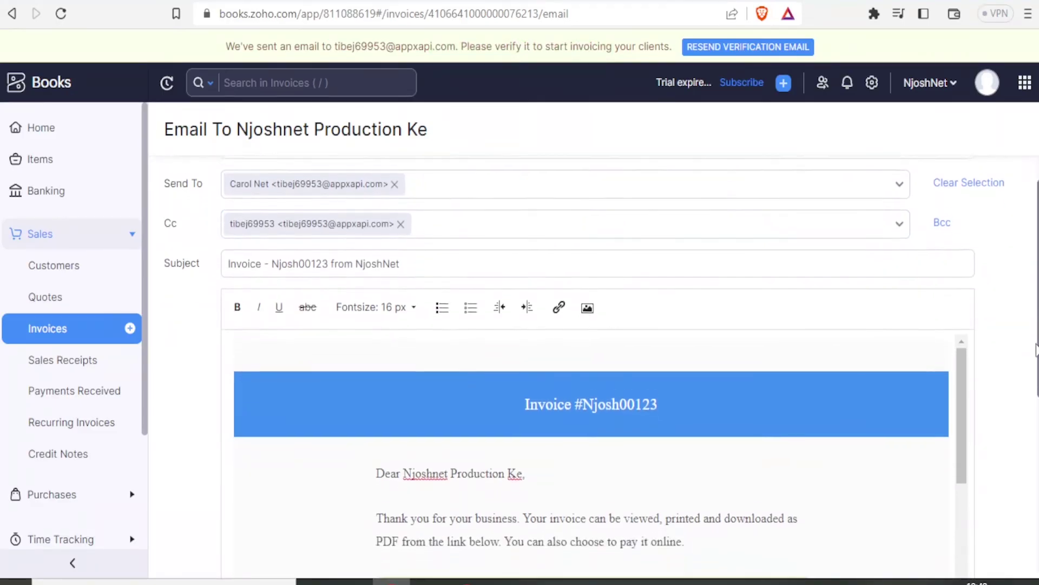
drag(1035, 395, 1035, 450)
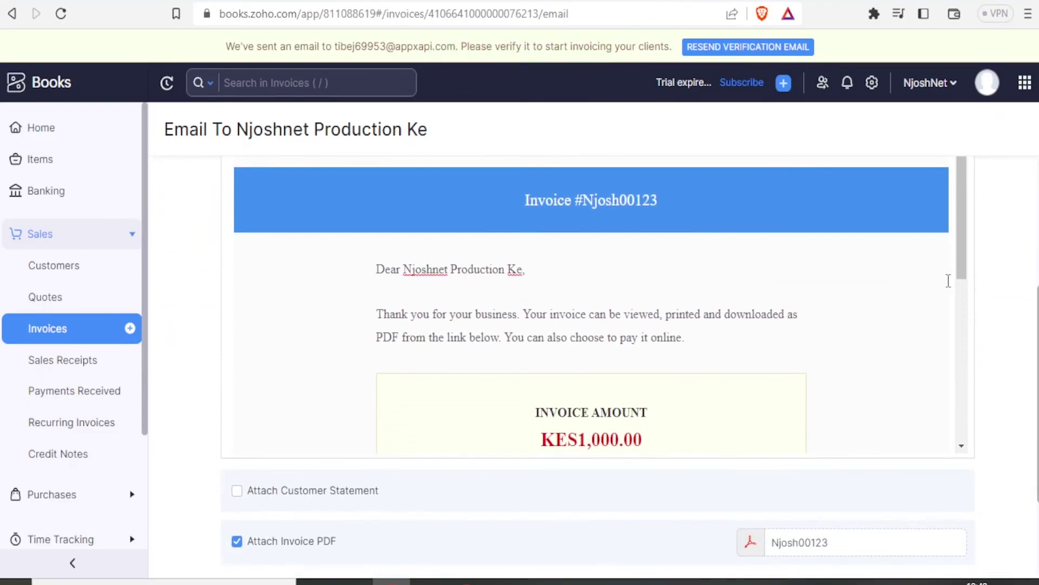
drag(962, 262, 963, 265)
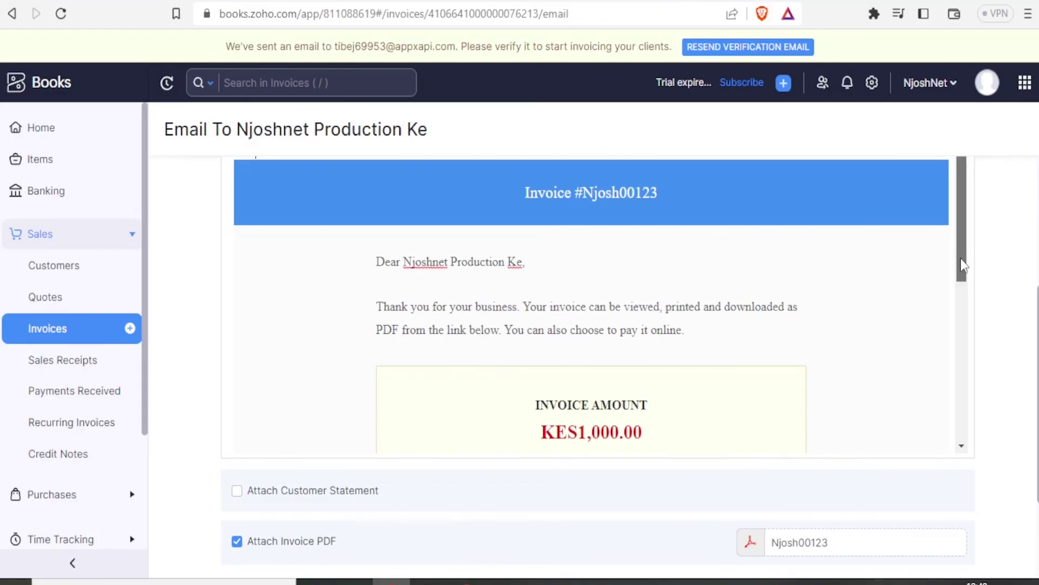
drag(962, 266, 964, 391)
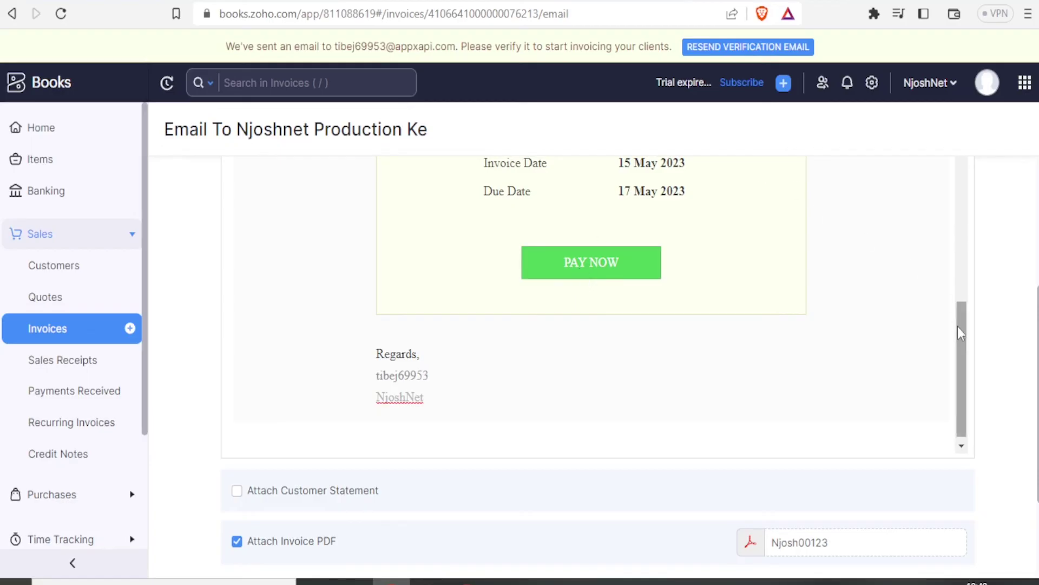
drag(966, 343, 961, 373)
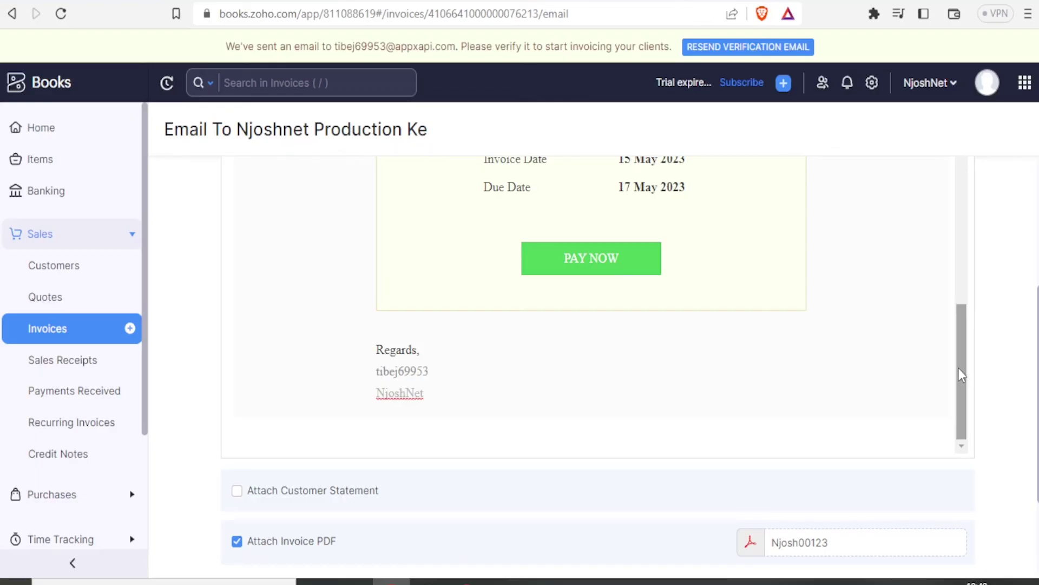
scroll(146, 430, down, 4)
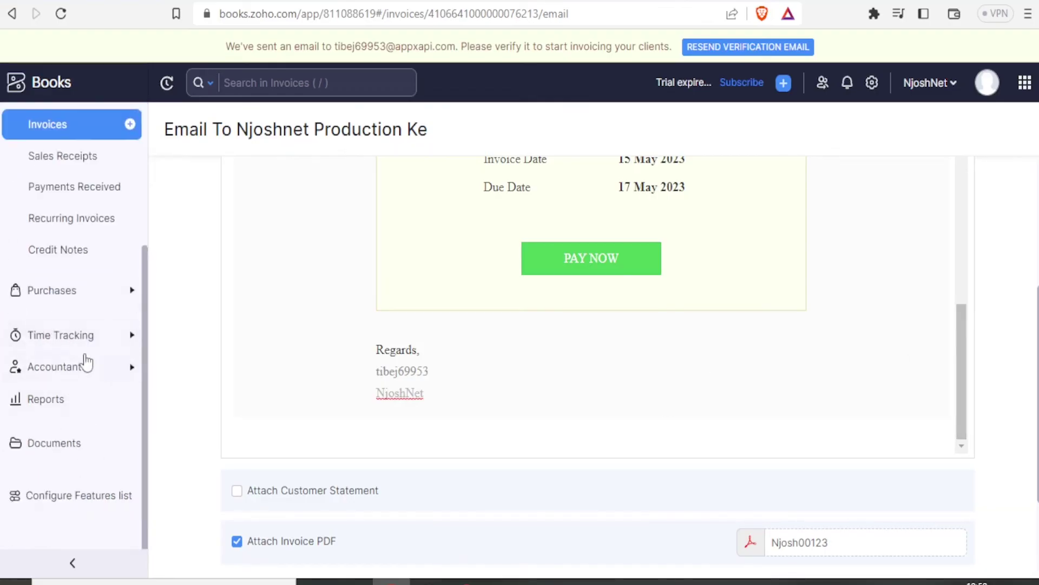
Expand the Accountant section in the sidebar and go to Currency Adjustments
click(29, 336)
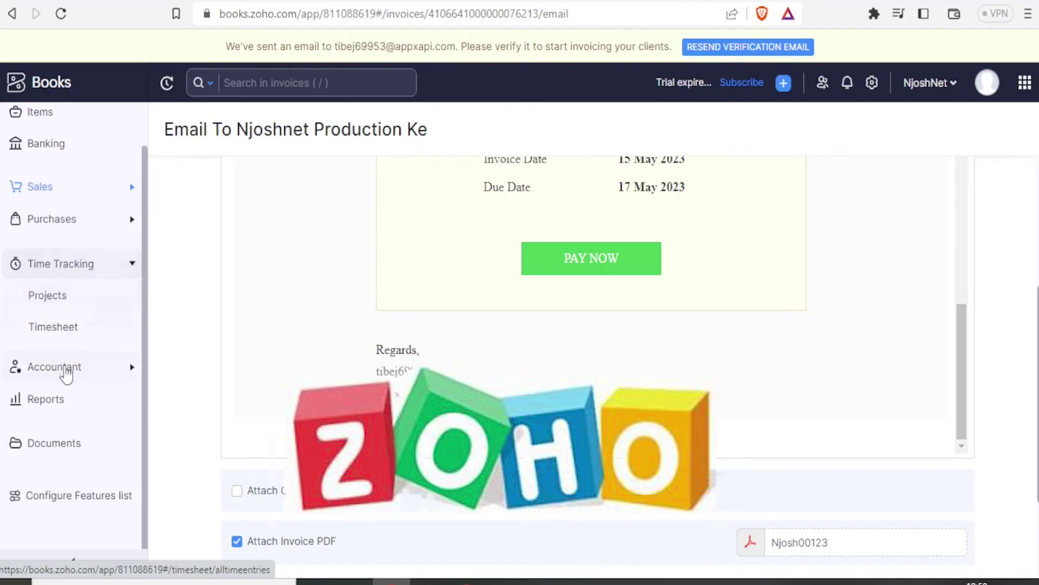
click(57, 352)
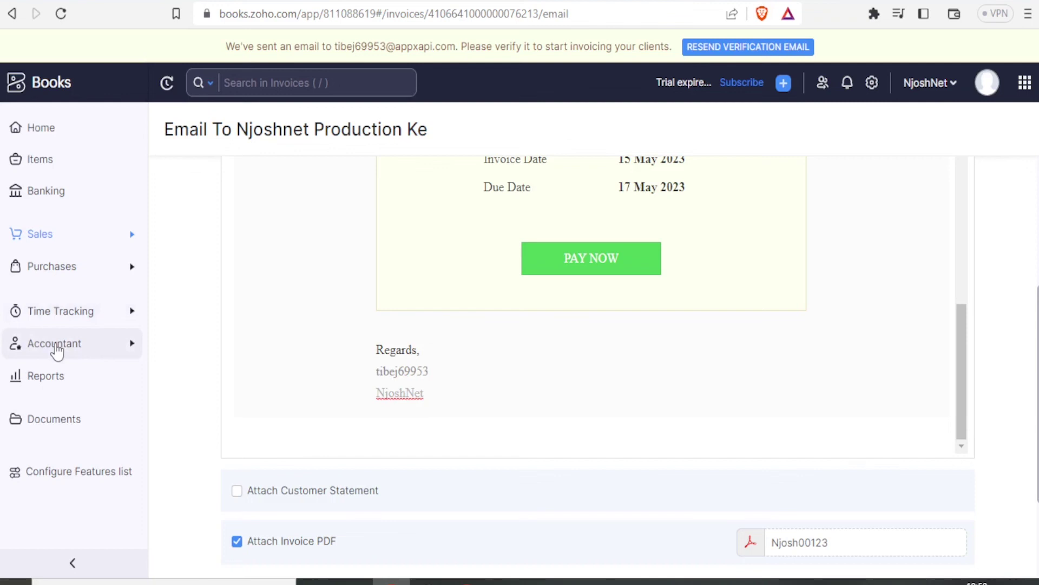
click(57, 350)
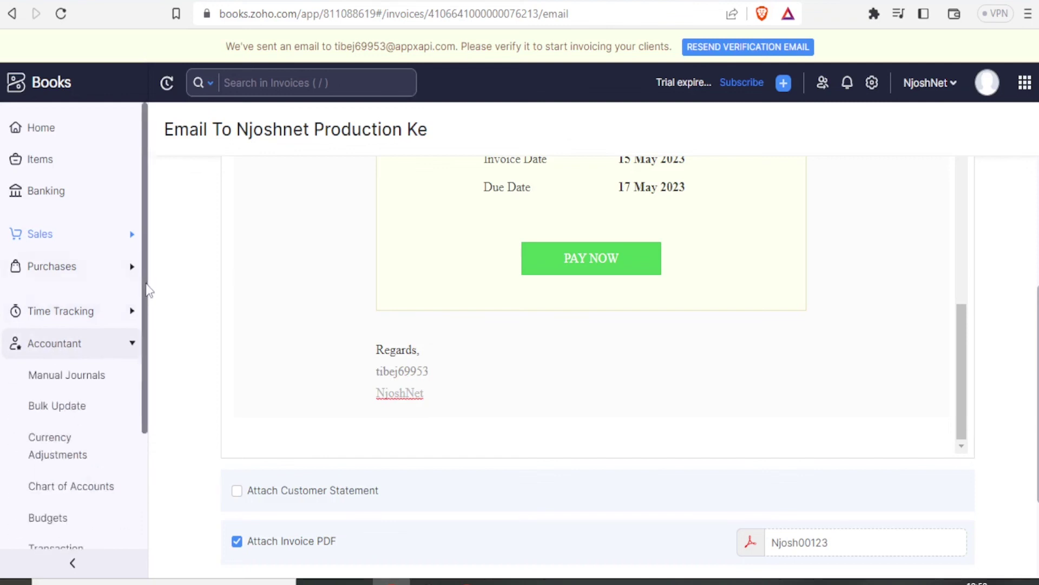
drag(146, 290, 142, 400)
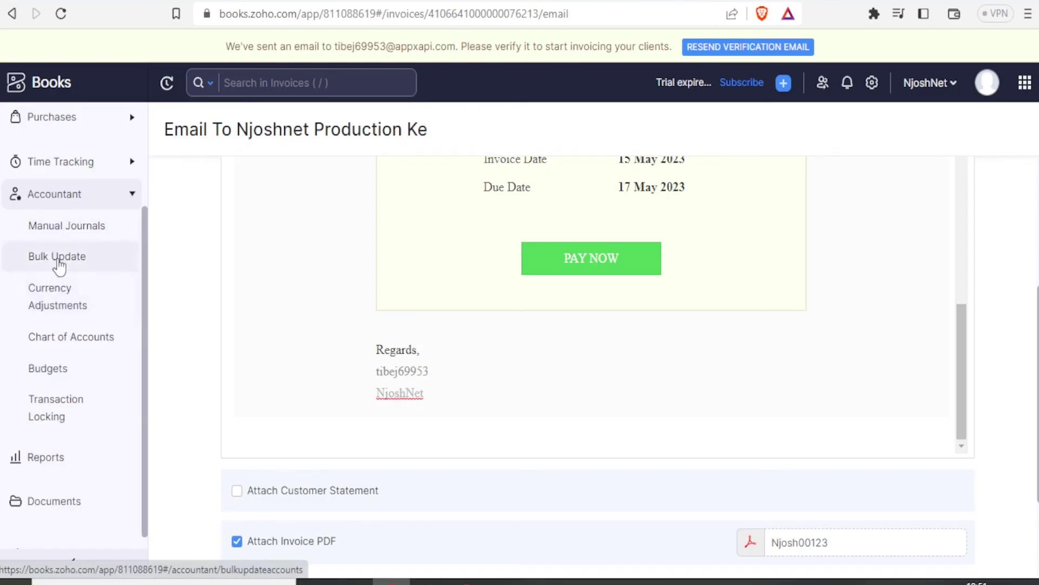
click(50, 301)
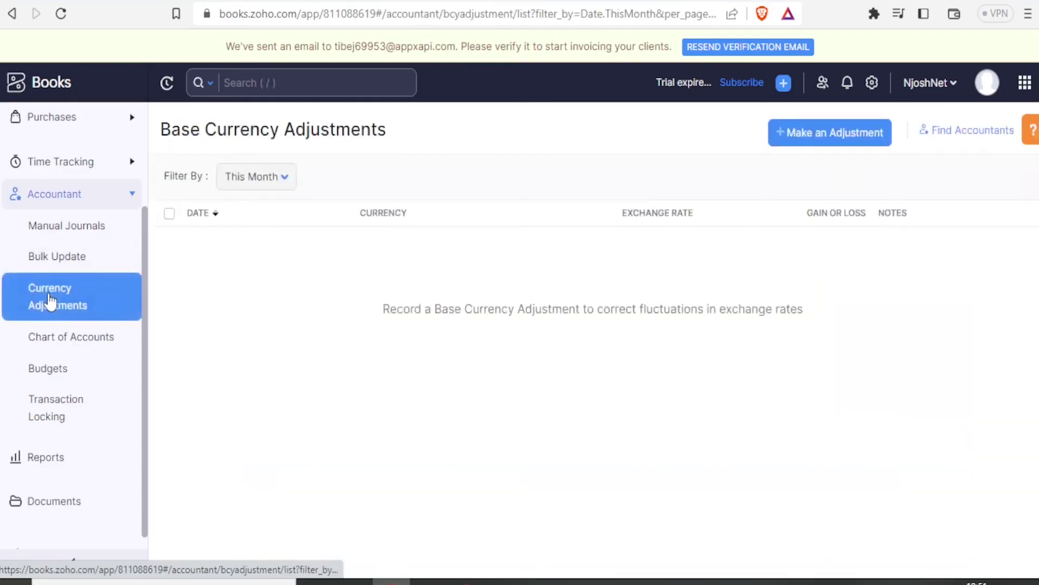
Set the Base Currency Adjustments date filter to All, then scroll down the page
click(238, 177)
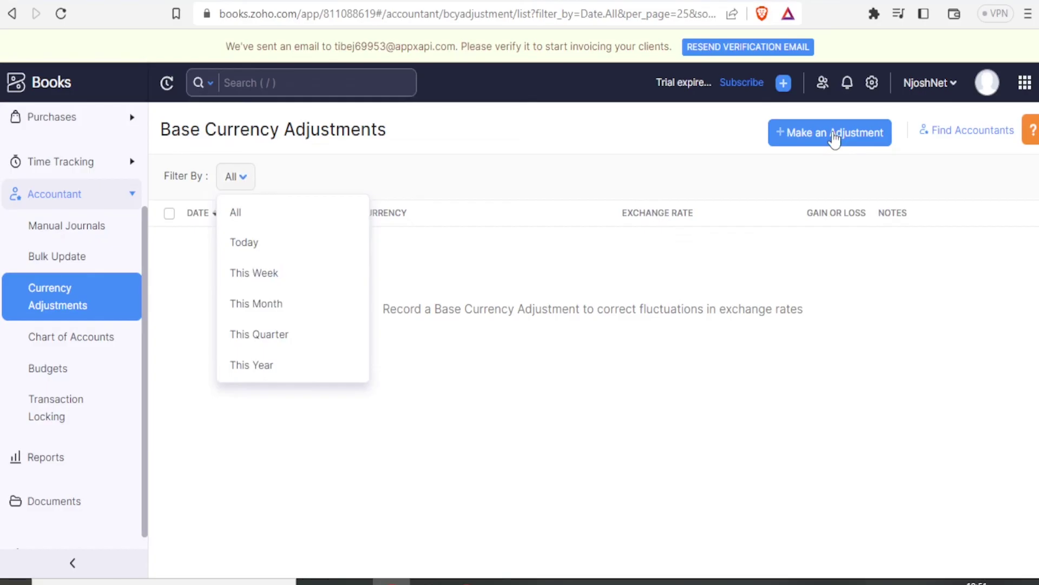
click(928, 379)
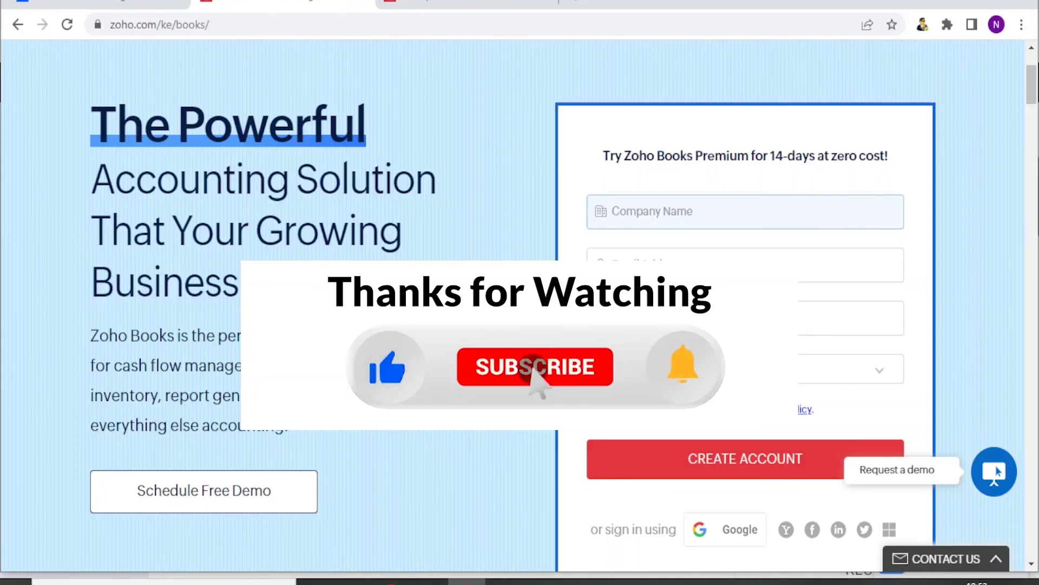
scroll(1033, 105, down, 4)
drag(1033, 106, 1033, 174)
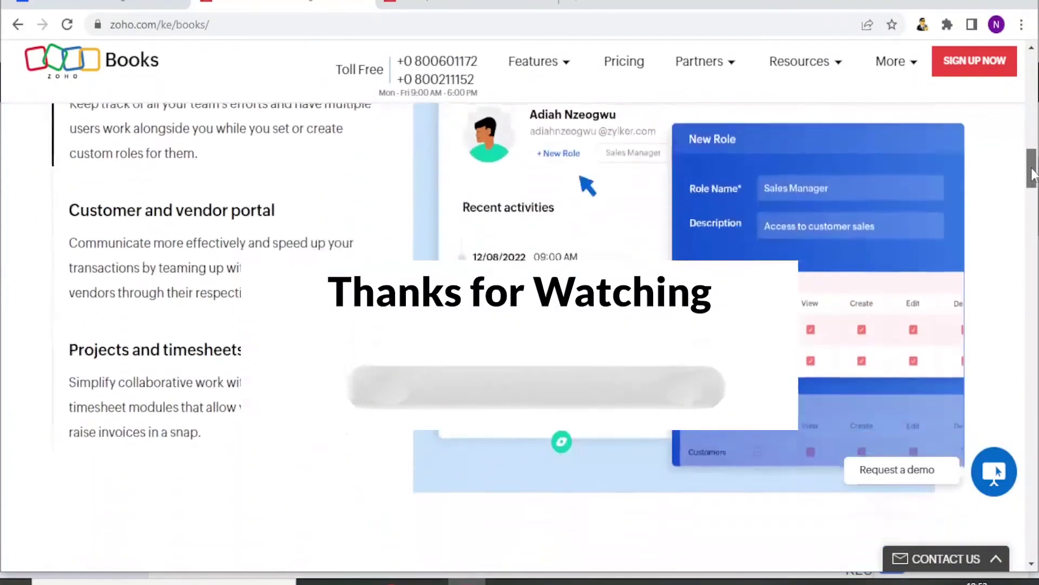